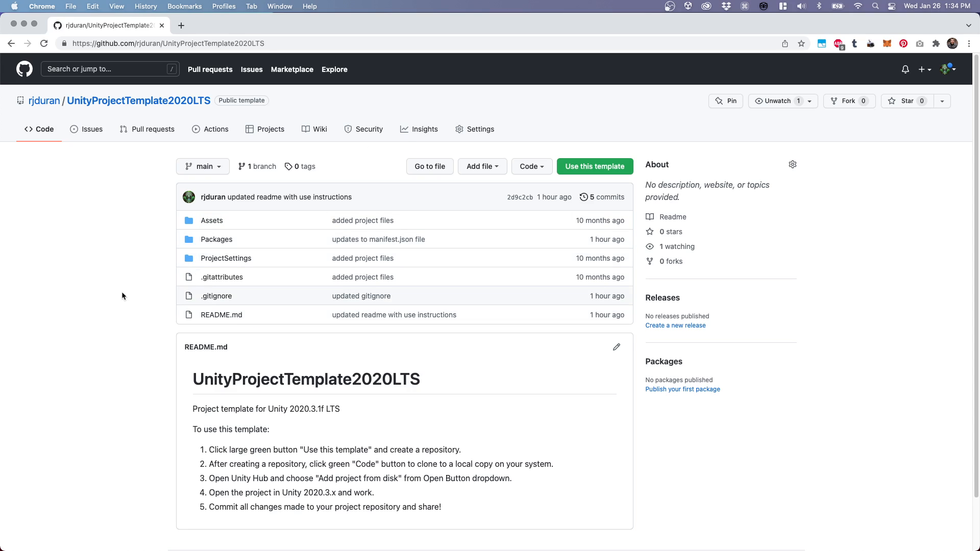
pyautogui.scroll(-1, 122, 292)
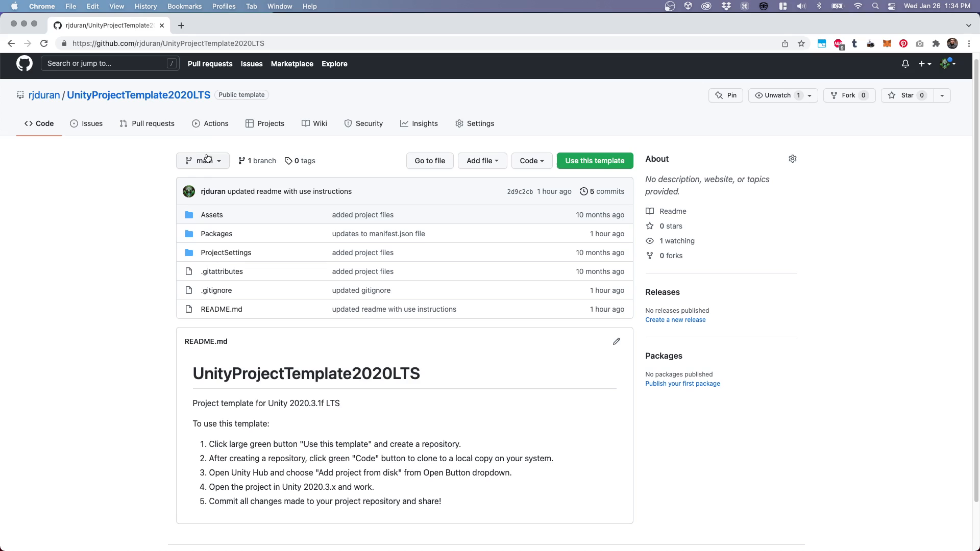
pyautogui.scroll(1, 149, 154)
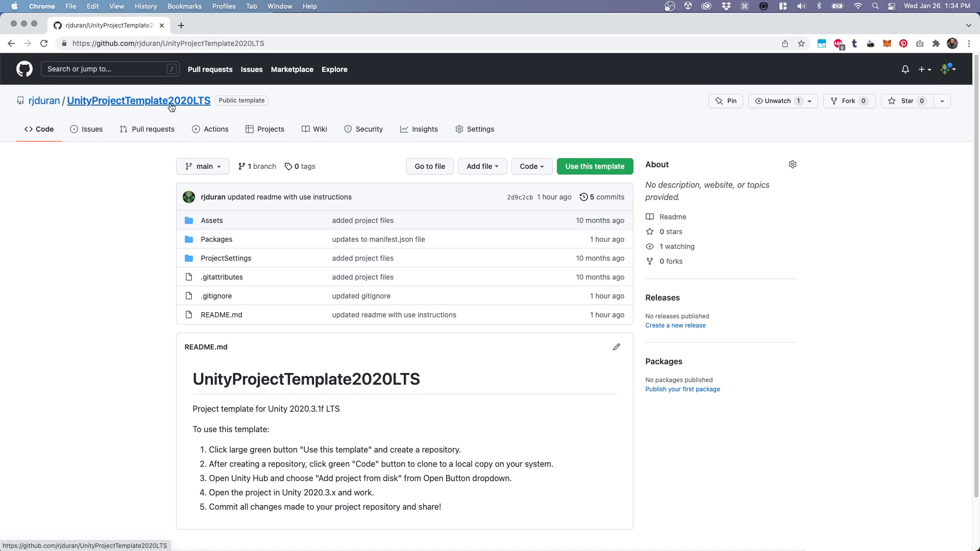
pyautogui.scroll(-1, 329, 111)
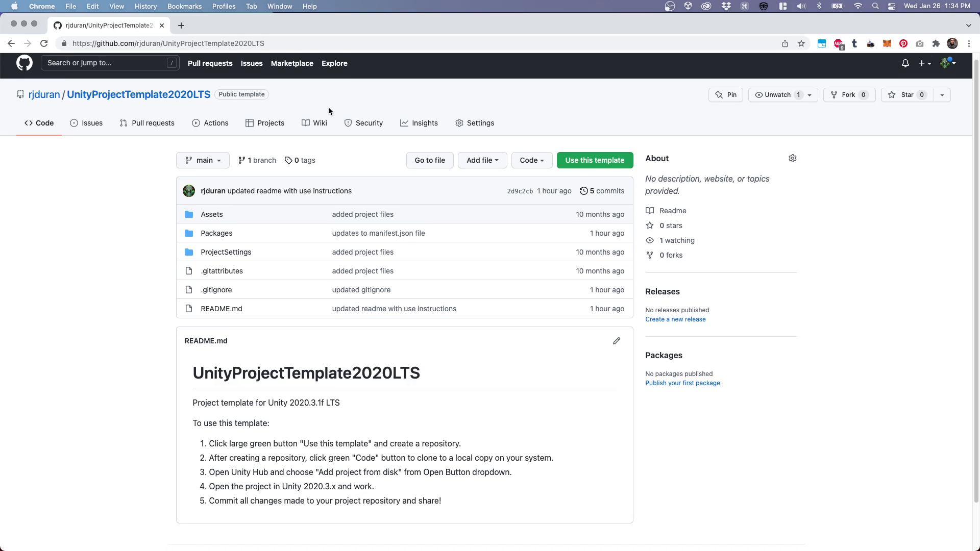
pyautogui.scroll(1, 391, 394)
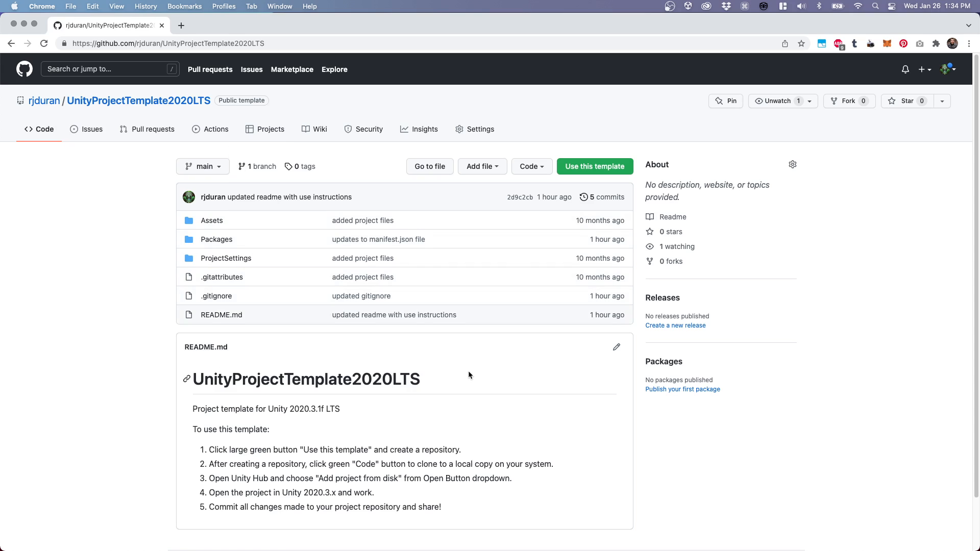
pyautogui.scroll(-2, 108, 246)
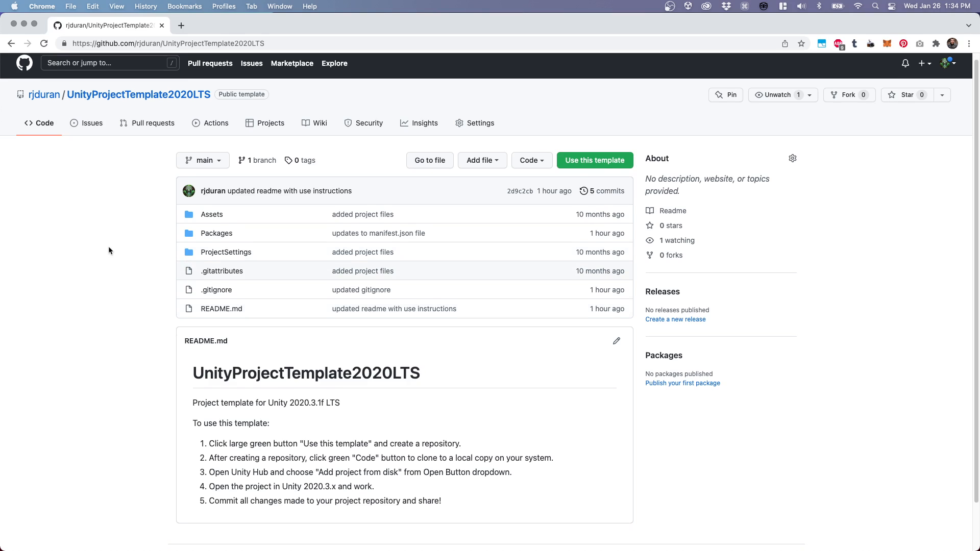
pyautogui.scroll(2, 427, 220)
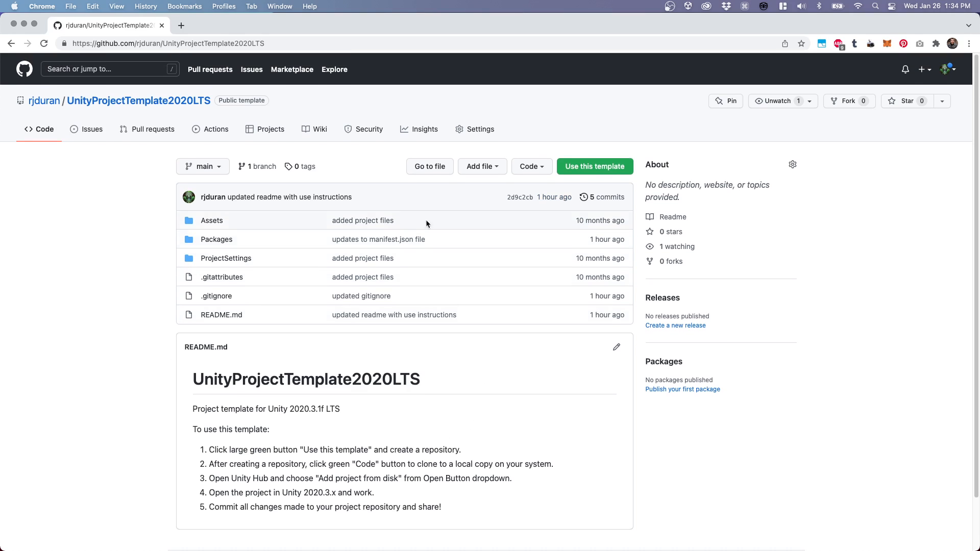
# Create a public repository named UnityTestProject from the UnityProjectTemplate2020LTS template
pyautogui.click(594, 167)
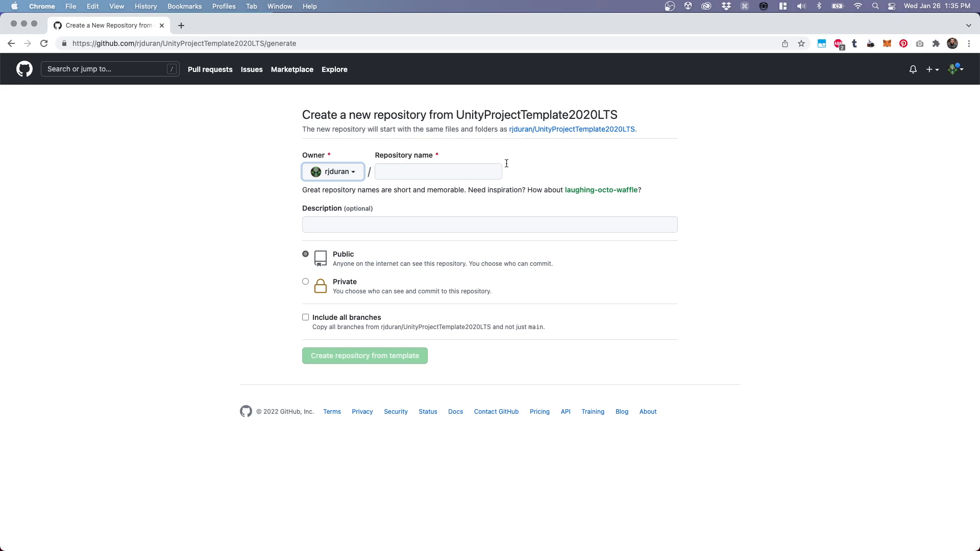
pyautogui.click(396, 174)
pyautogui.write('Unity')
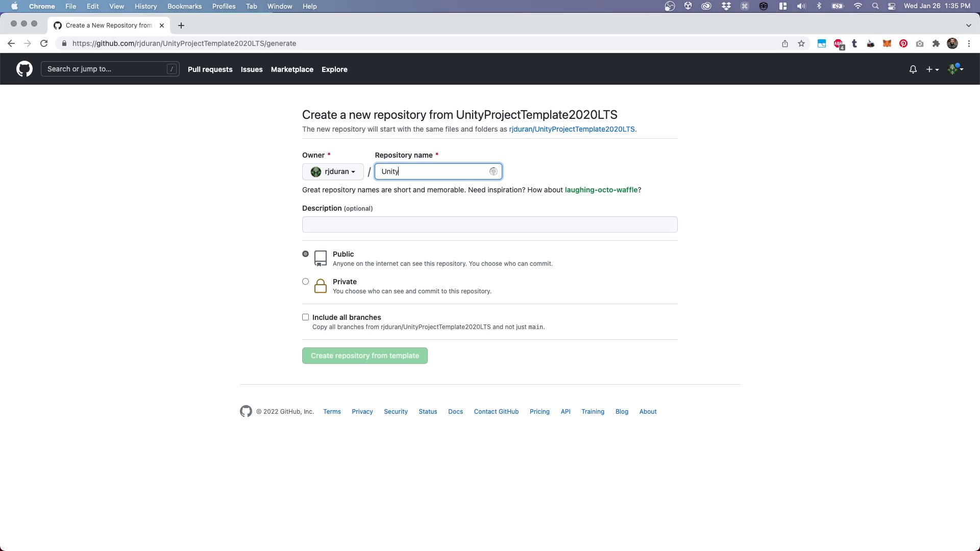
pyautogui.write('TestProject')
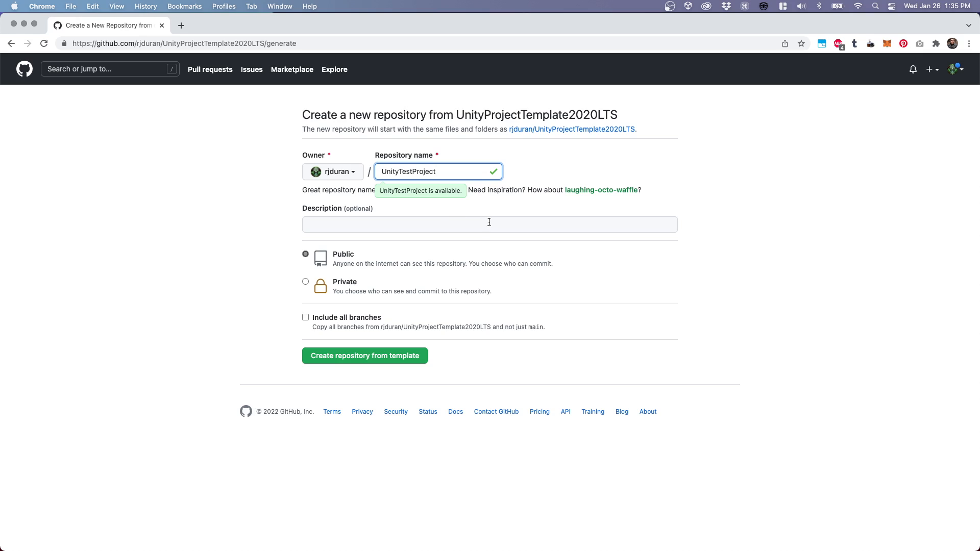
pyautogui.click(460, 216)
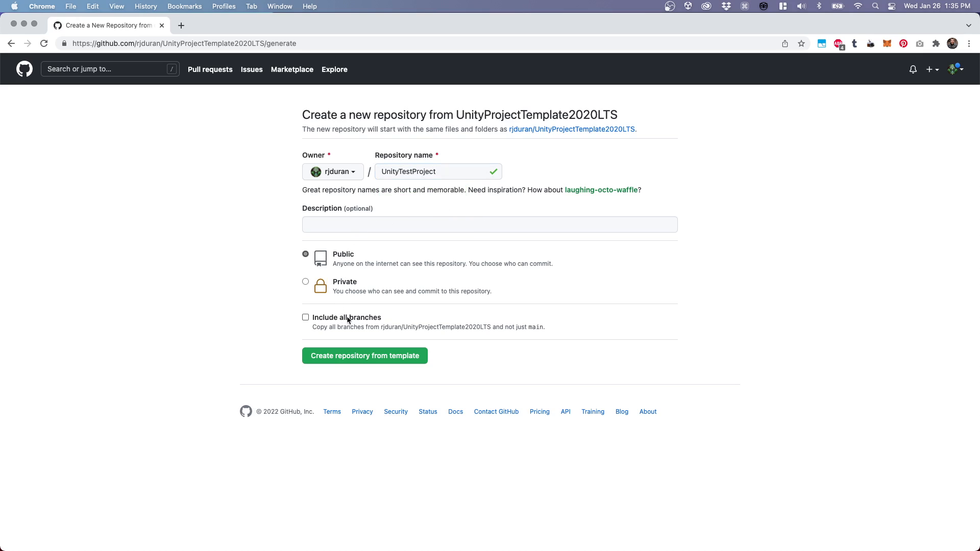
pyautogui.click(380, 358)
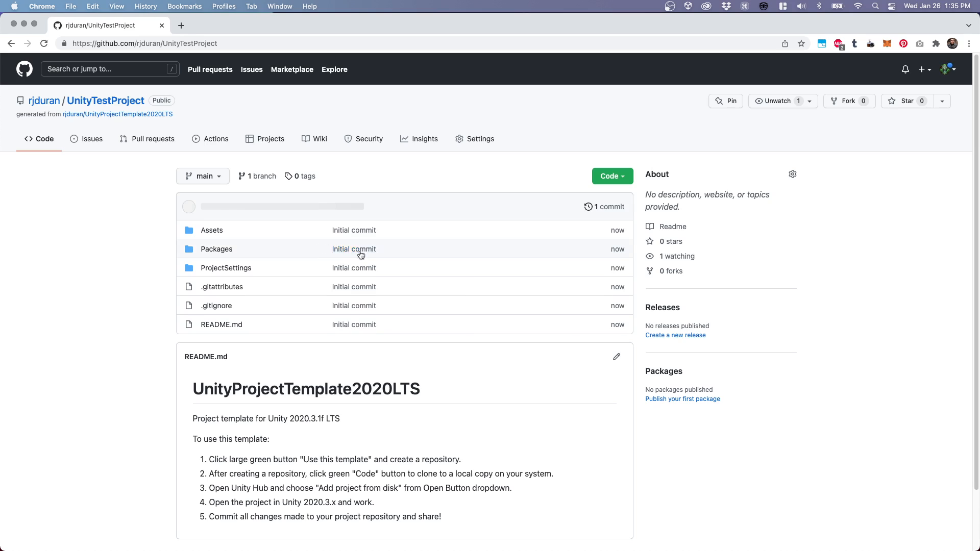
# Copy the SSH clone URL of the new UnityTestProject repository
pyautogui.scroll(-1, 449, 332)
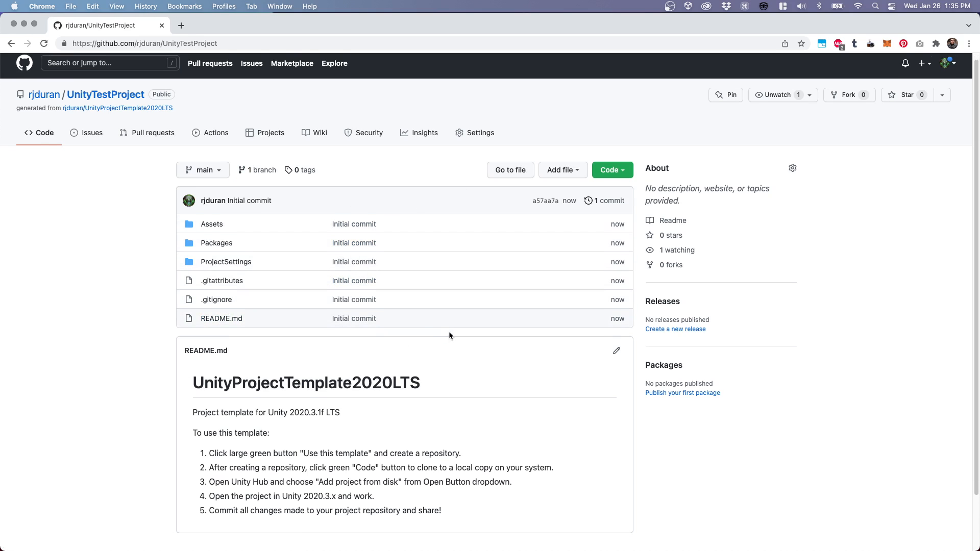
pyautogui.scroll(-1, 355, 397)
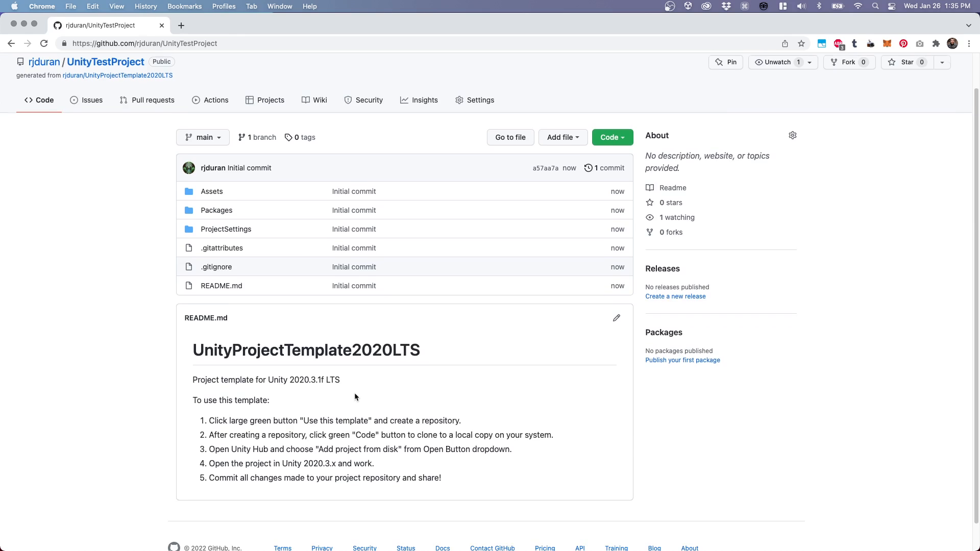
pyautogui.scroll(-1, 224, 419)
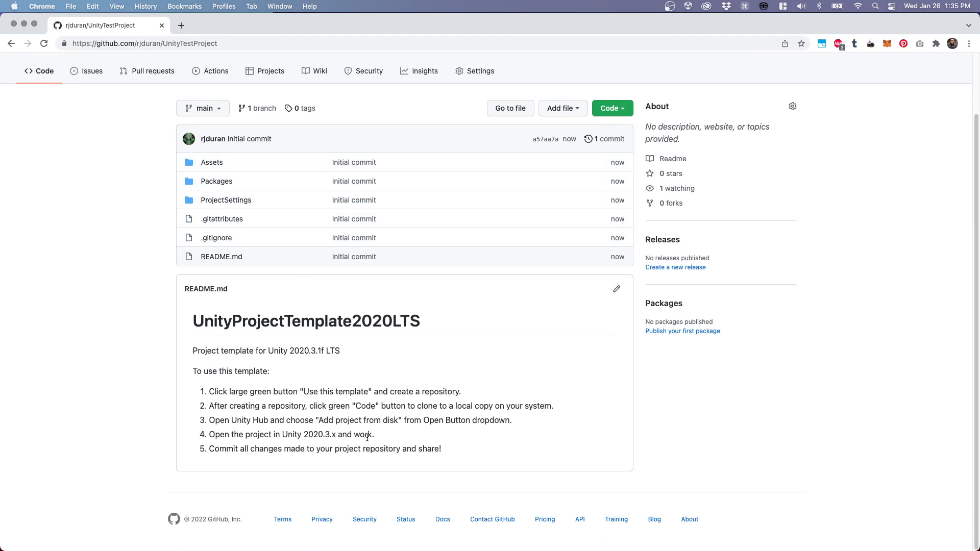
pyautogui.click(613, 108)
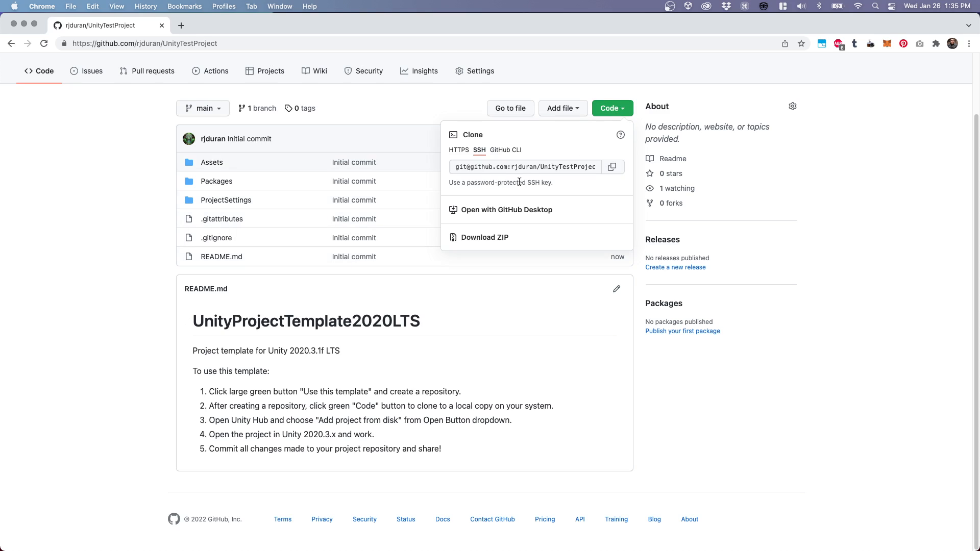
pyautogui.click(612, 167)
# Switch to Terminal, change to the Desktop directory and print the working directory with pwd
pyautogui.press('super+Tab')
pyautogui.moveTo(709, 291); pyautogui.dragTo(548, 200)
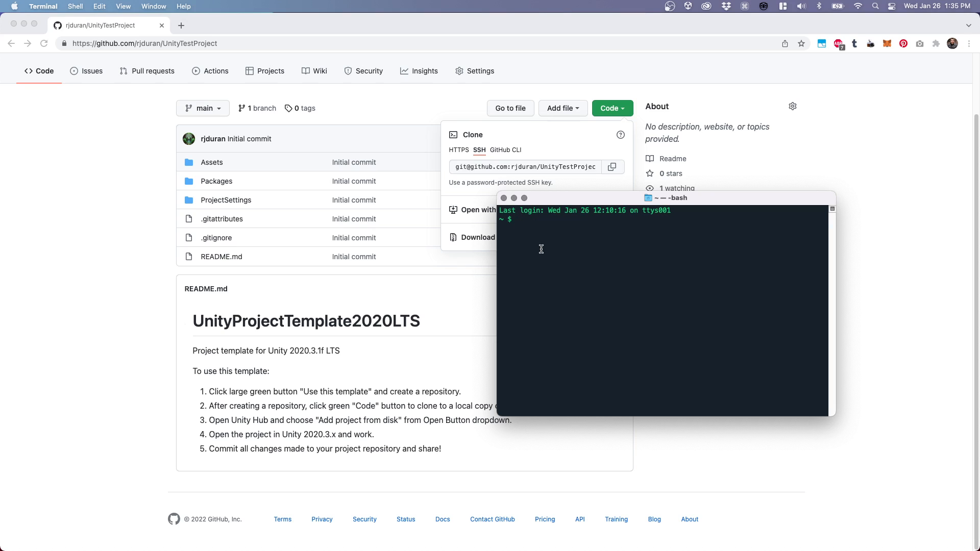
pyautogui.write('cd Deskt')
pyautogui.press('Tab')
pyautogui.press('Return')
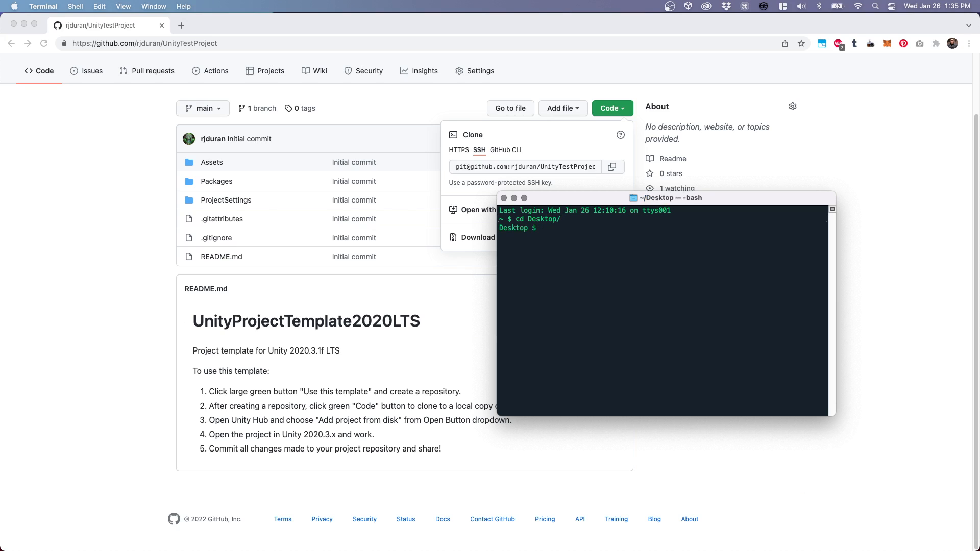
pyautogui.write('pwd')
pyautogui.press('Return')
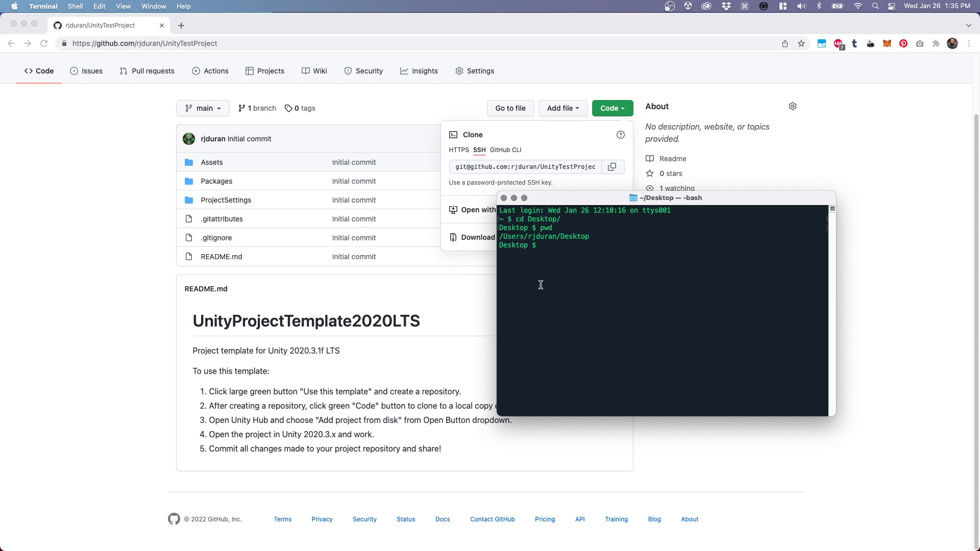
# Clone the UnityTestProject repository into the Desktop directory with git clone and the copied SSH URL
pyautogui.write('git clone')
pyautogui.press('super+v')
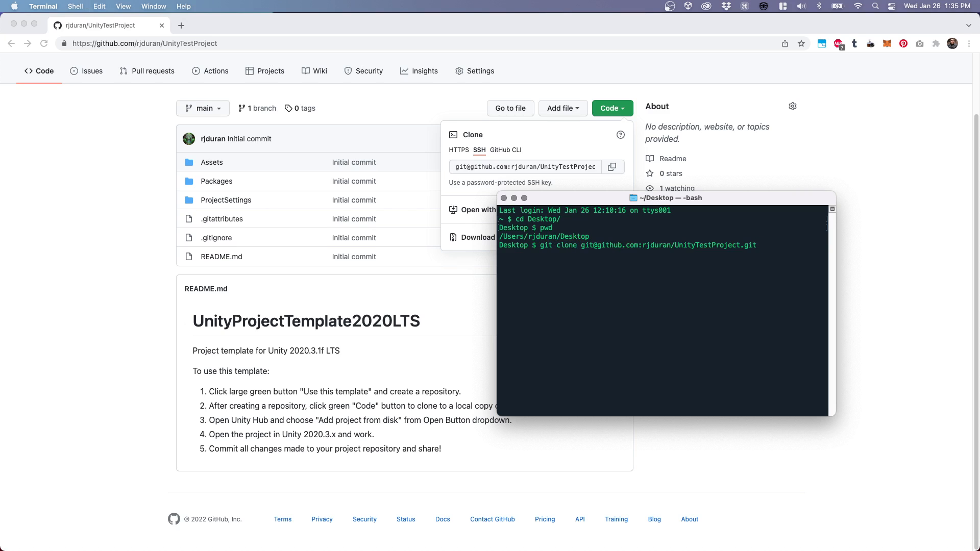
pyautogui.press('Return')
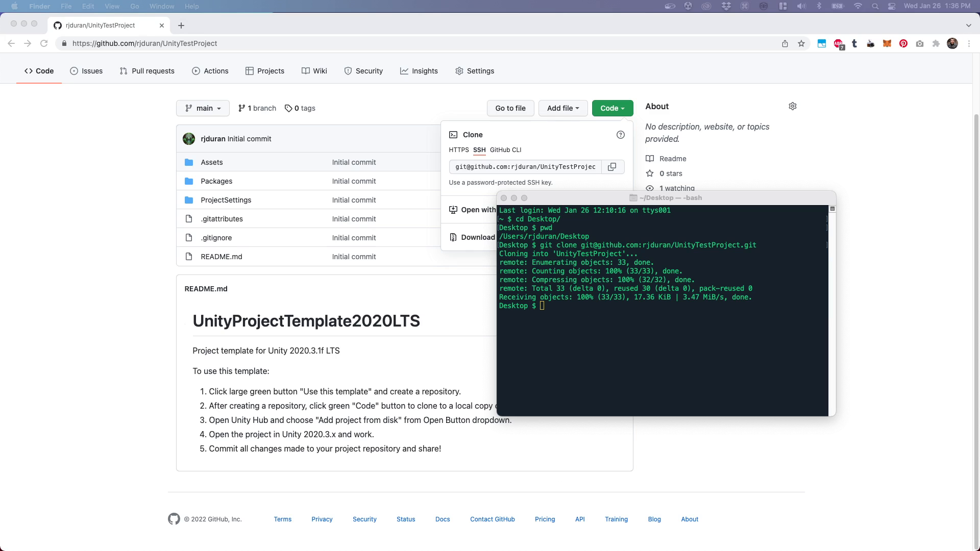
# Examine the Assets, Packages and ProjectSettings folders of the cloned UnityTestProject in Finder, and return to the repository page in Chrome
pyautogui.moveTo(400, 550); pyautogui.dragTo(330, 123)
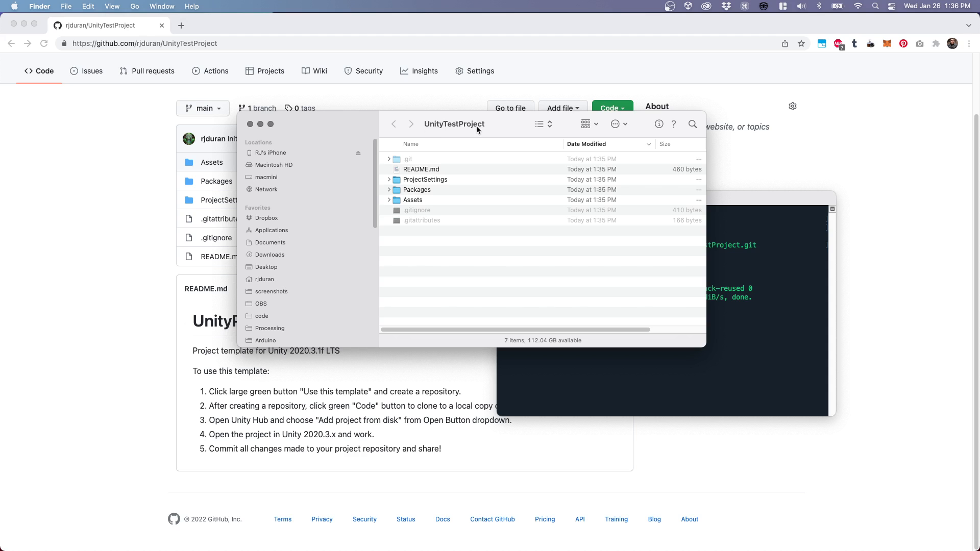
pyautogui.moveTo(358, 123)
pyautogui.mouseDown()
pyautogui.moveTo(202, 156)
pyautogui.moveTo(215, 163)
pyautogui.mouseUp()
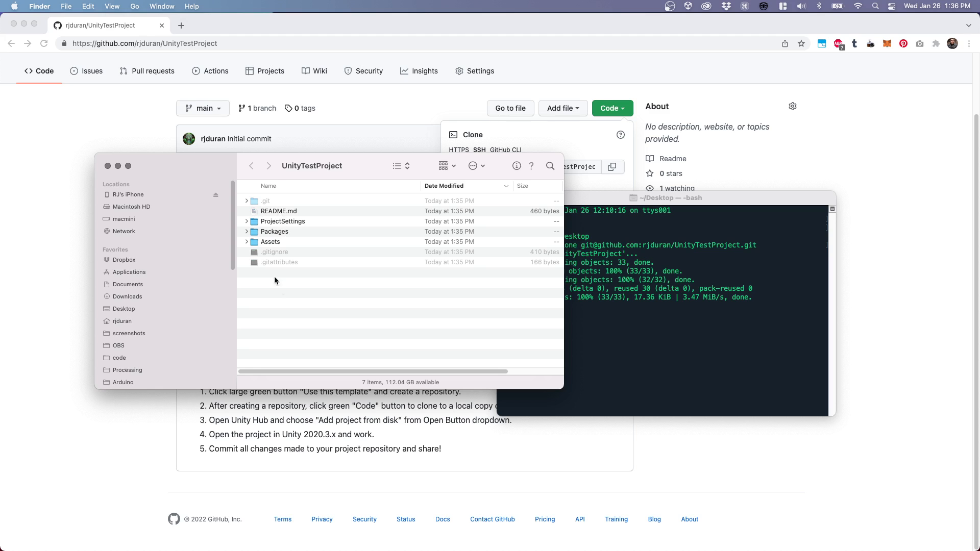
pyautogui.moveTo(195, 159); pyautogui.dragTo(478, 262)
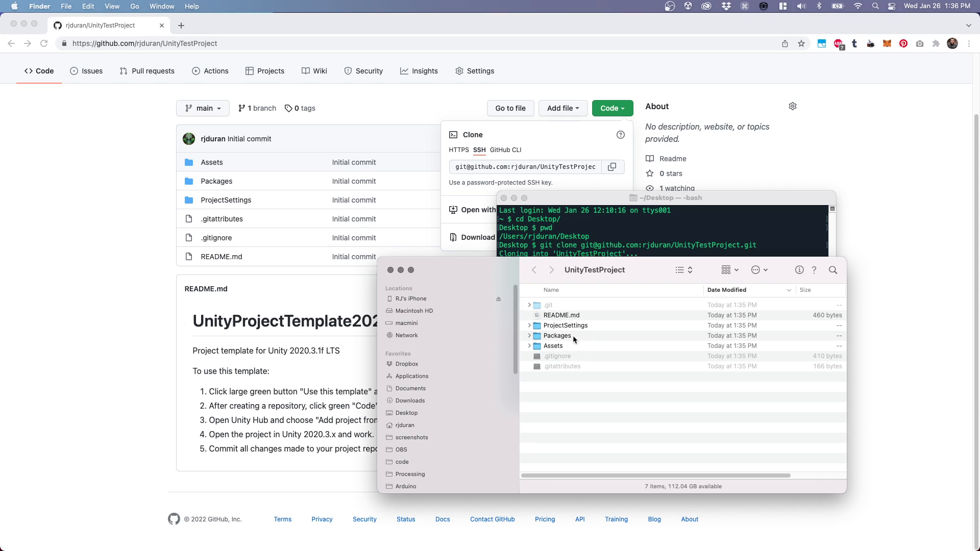
pyautogui.click(556, 347)
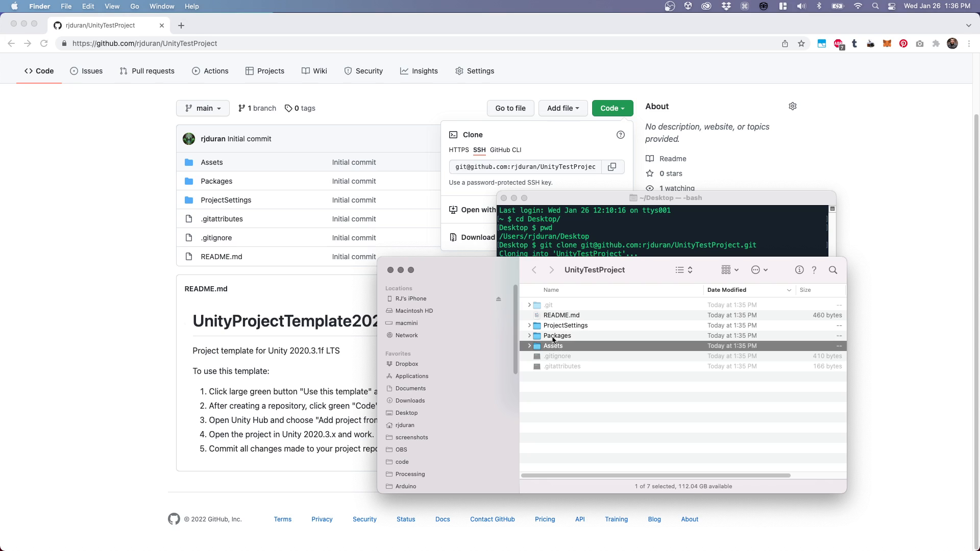
pyautogui.click(555, 336)
pyautogui.click(560, 327)
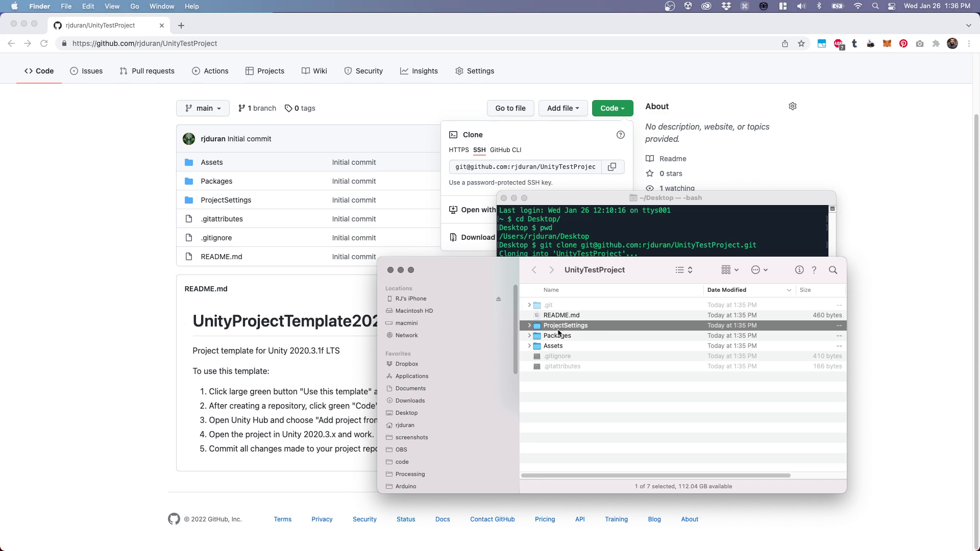
pyautogui.moveTo(485, 266); pyautogui.dragTo(399, 247)
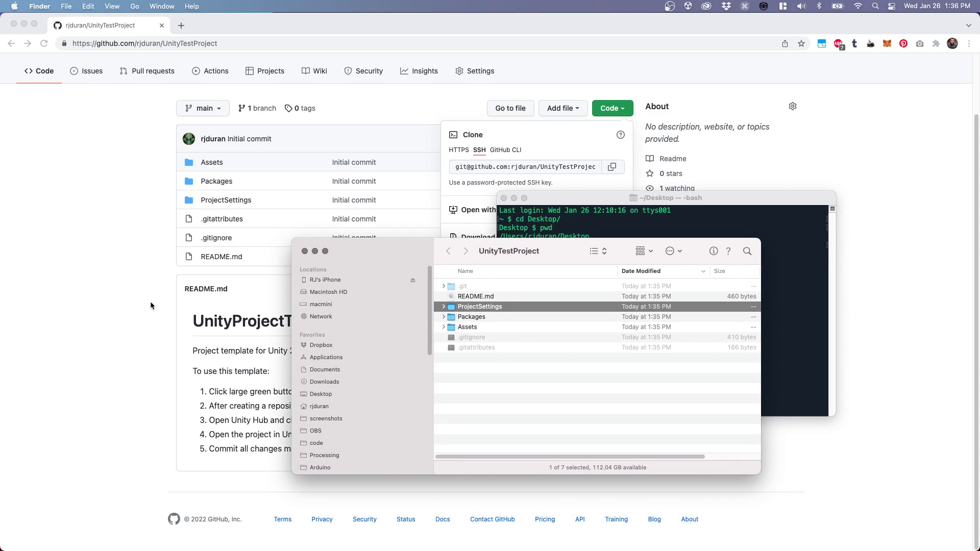
pyautogui.click(161, 317)
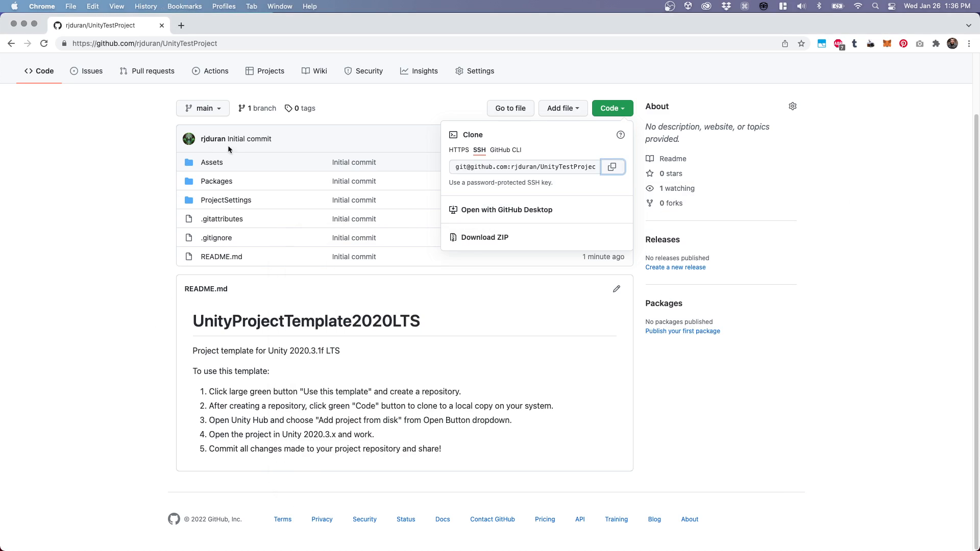
pyautogui.click(101, 257)
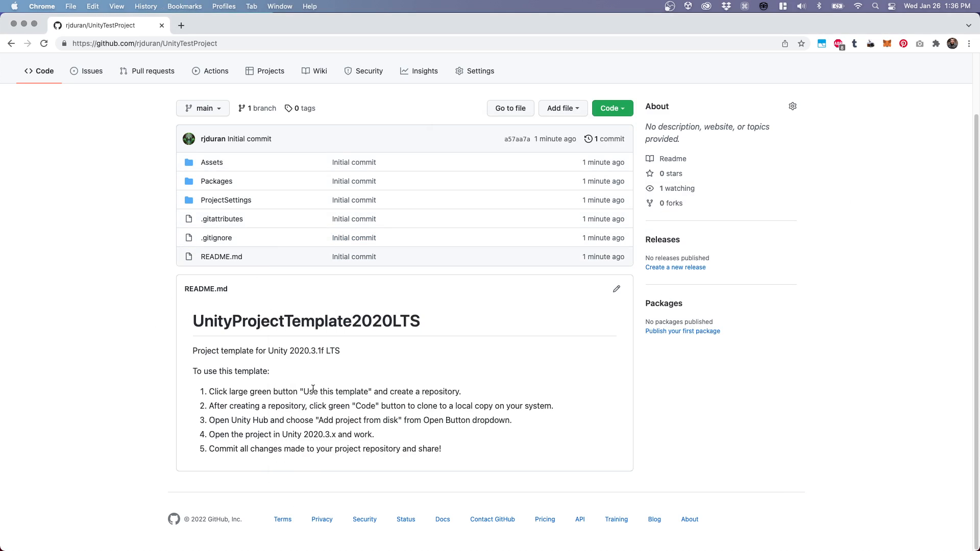
# Switch to Unity Hub and add the UnityTestProject folder on the Desktop as a project from disk
pyautogui.press('super+Tab')
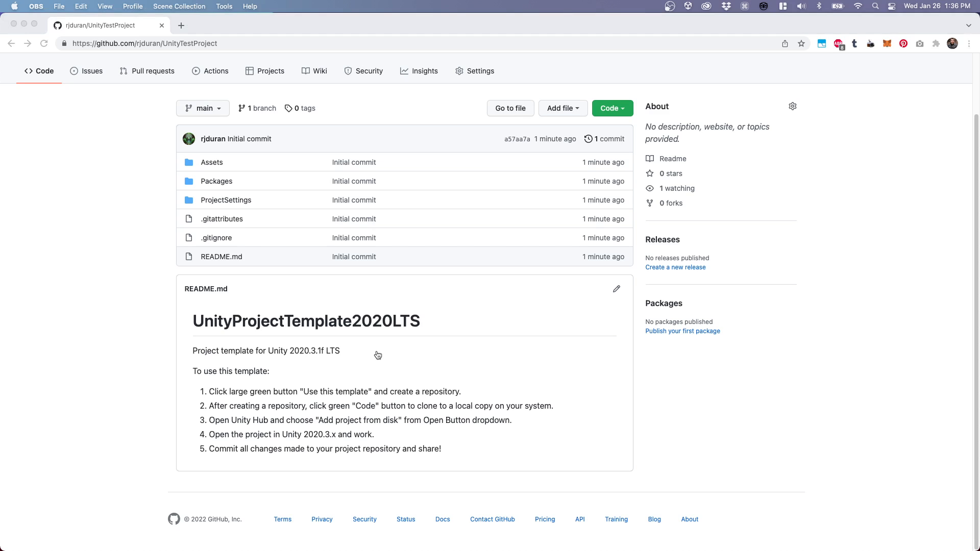
pyautogui.press('super+Tab')
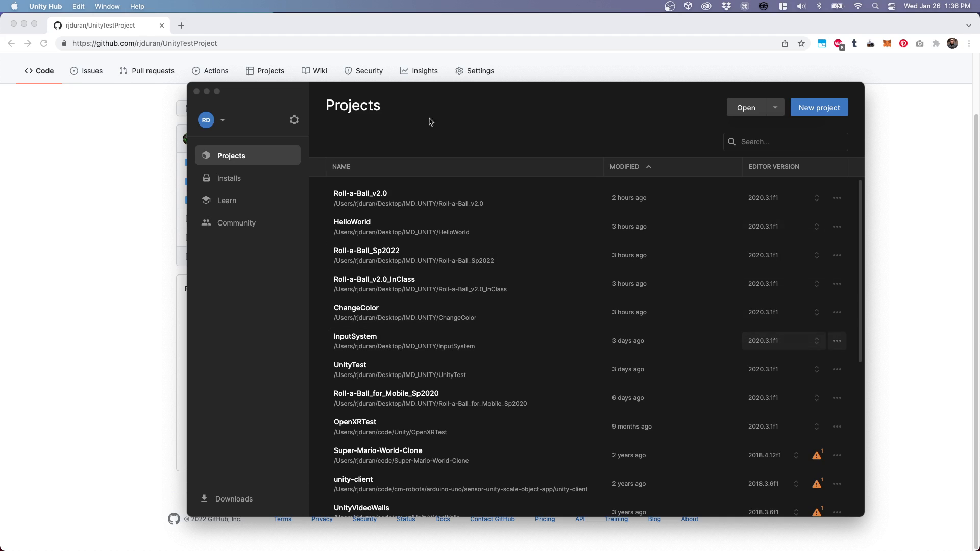
pyautogui.moveTo(399, 92); pyautogui.dragTo(355, 95)
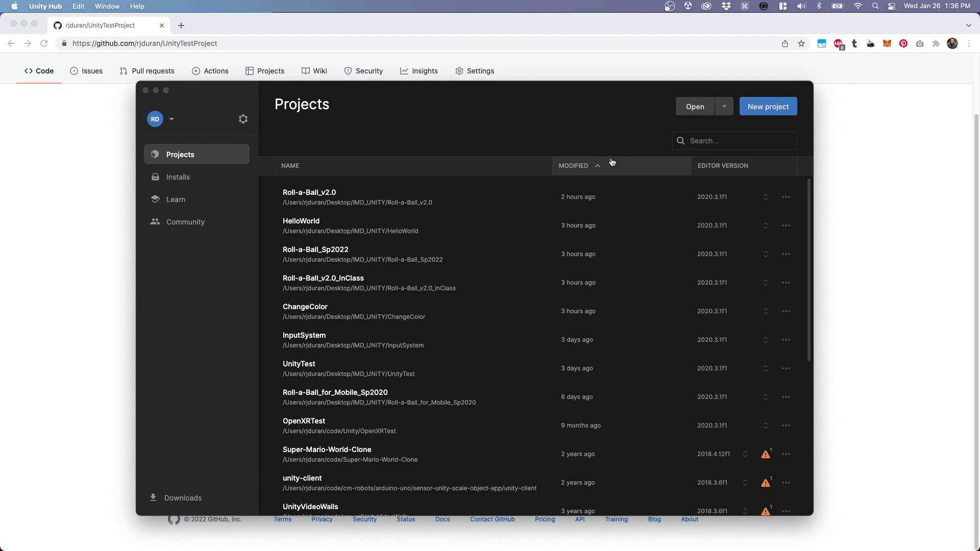
pyautogui.click(724, 108)
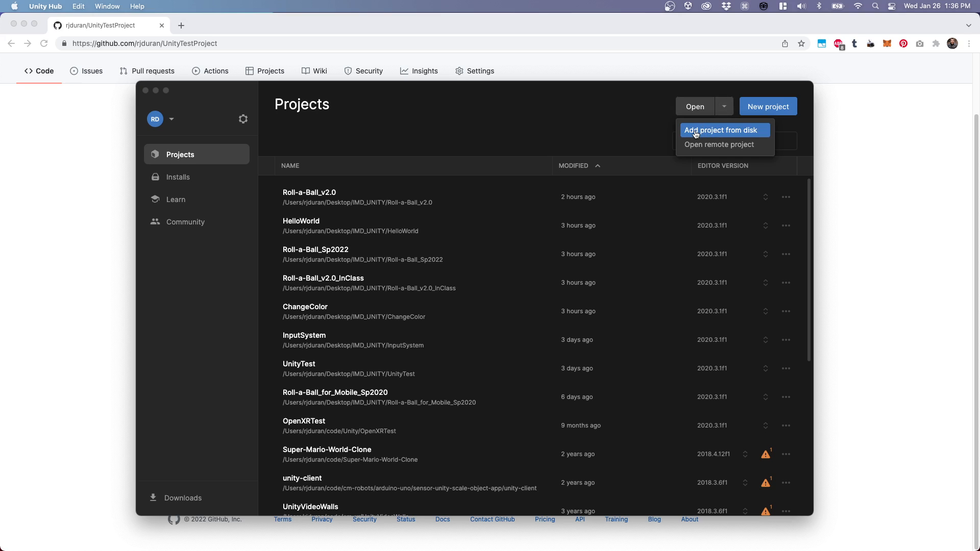
pyautogui.click(714, 134)
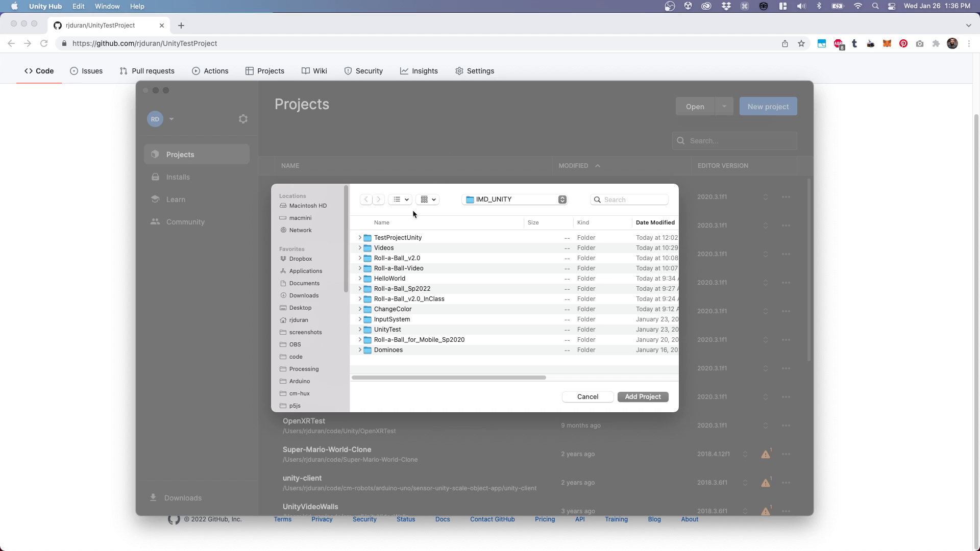
pyautogui.click(302, 308)
pyautogui.click(400, 239)
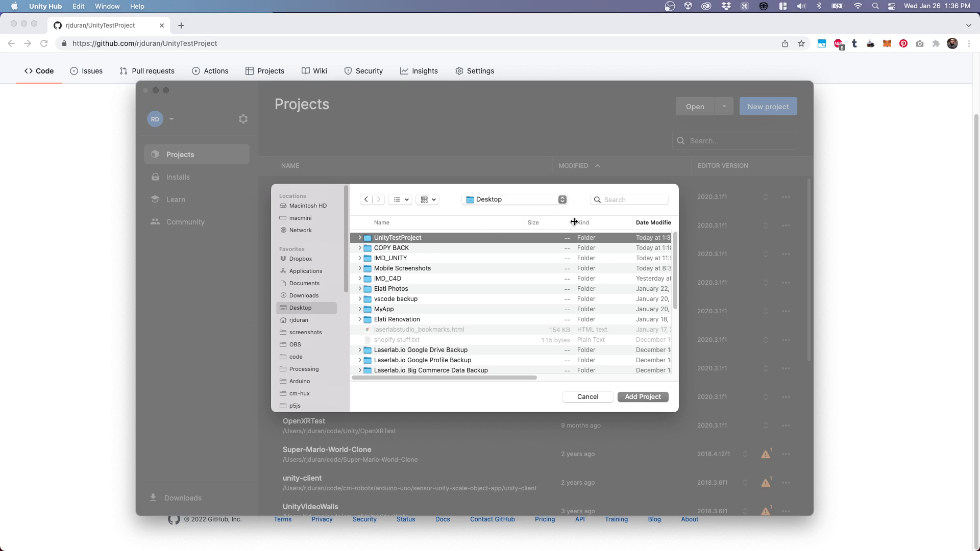
pyautogui.moveTo(574, 222); pyautogui.dragTo(563, 222)
pyautogui.click(645, 397)
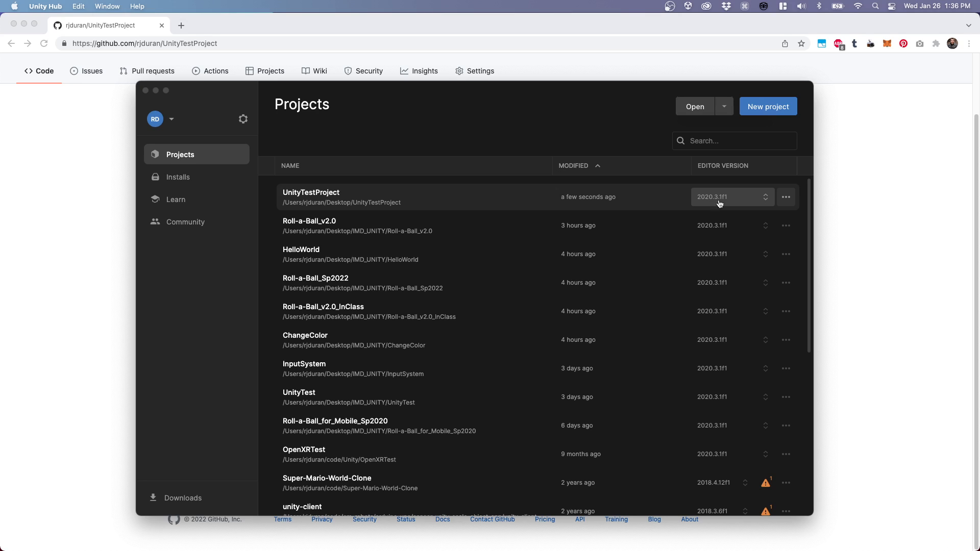
# Check the Unity version in the repository's README in Chrome against the editors installed in Unity Hub, and return to the project list
pyautogui.click(94, 213)
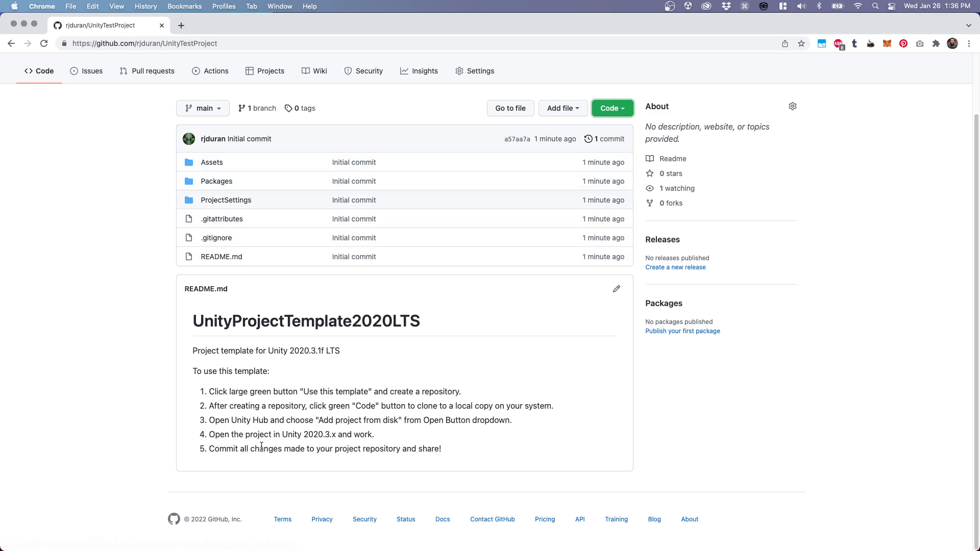
pyautogui.moveTo(340, 352); pyautogui.dragTo(289, 354)
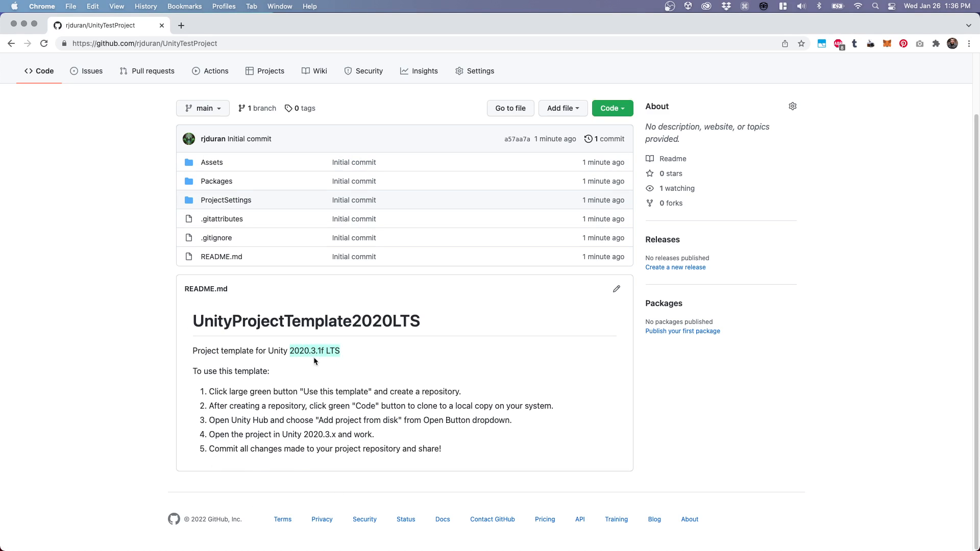
pyautogui.press('super+Tab')
pyautogui.click(178, 177)
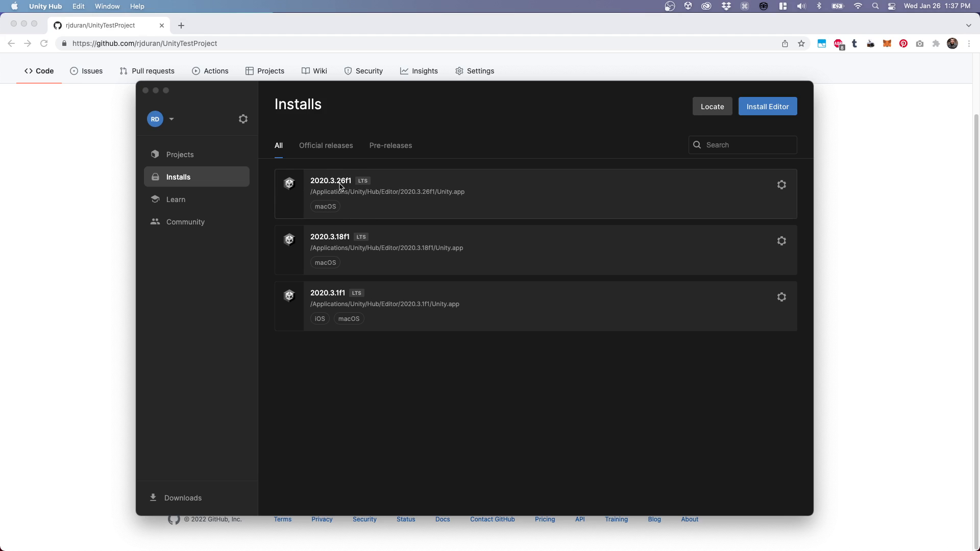
pyautogui.click(191, 159)
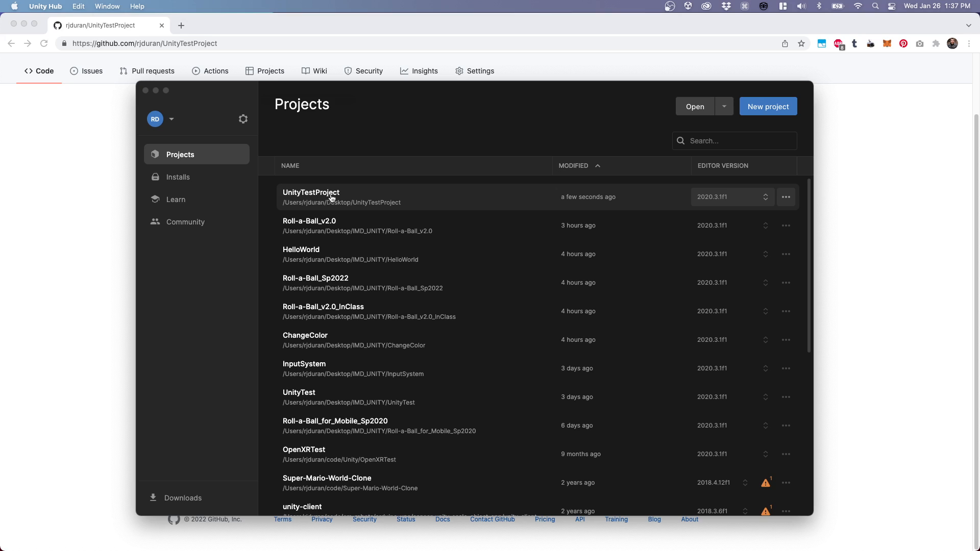
# Open UnityTestProject in the Unity editor from Unity Hub, viewing its project folder in Finder during the import, and fit the editor window on screen
pyautogui.click(462, 197)
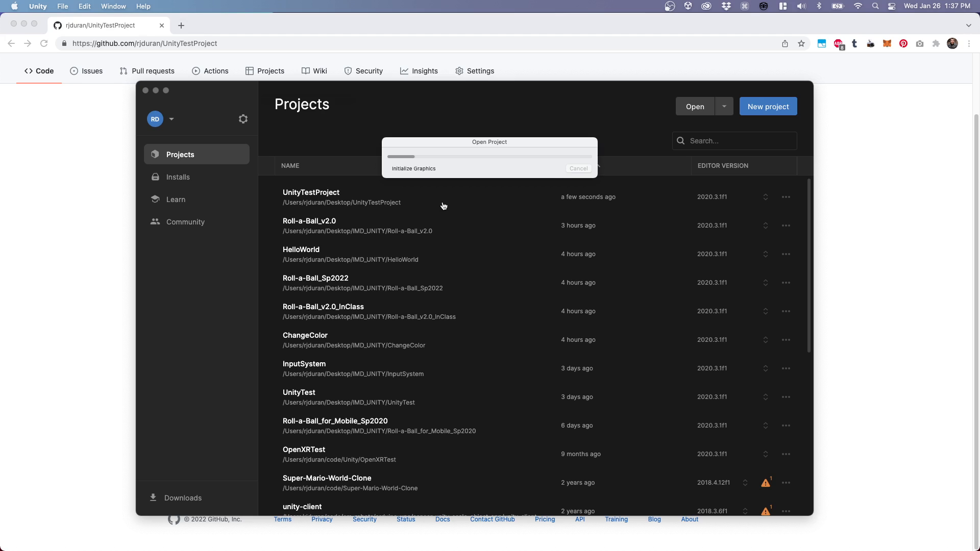
pyautogui.press('super+Tab')
pyautogui.moveTo(412, 249); pyautogui.dragTo(327, 194)
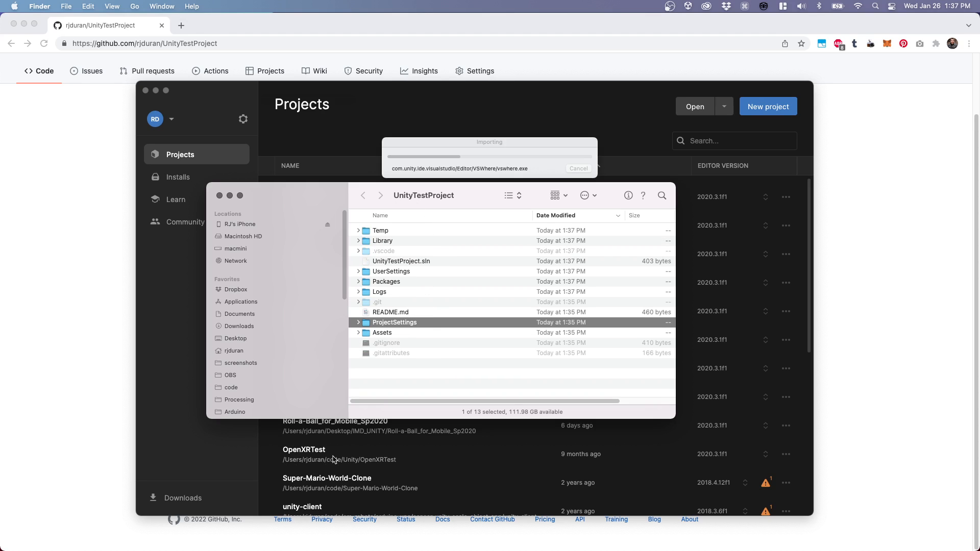
pyautogui.click(99, 257)
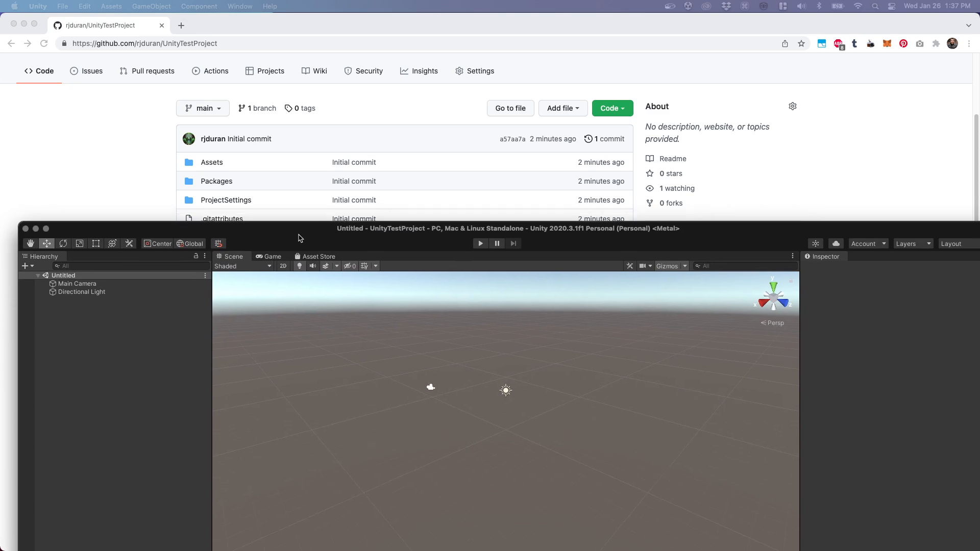
pyautogui.moveTo(299, 236); pyautogui.dragTo(274, 20)
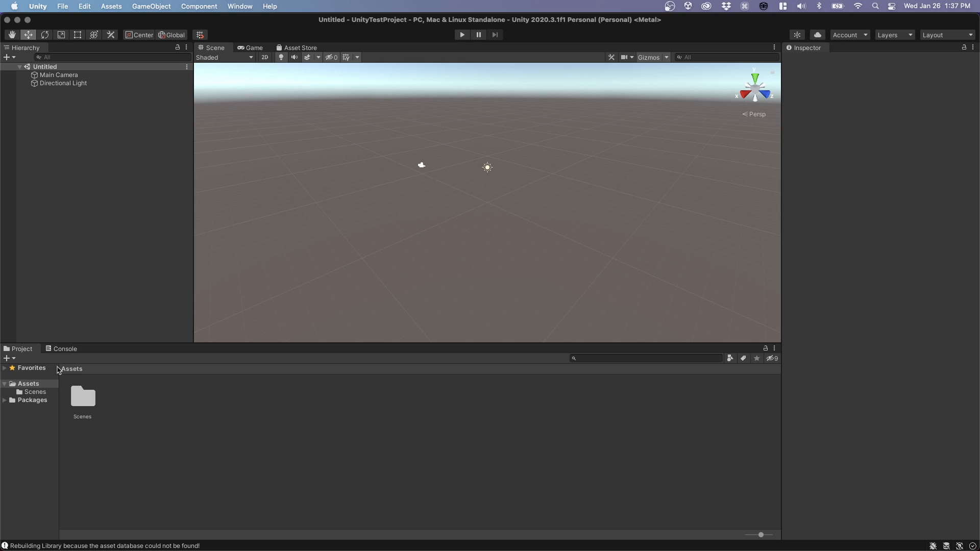
pyautogui.click(110, 428)
# Switch to Unity Hub, view the templates offered for a new project, and return to the Unity editor without creating one
pyautogui.press('super+Tab')
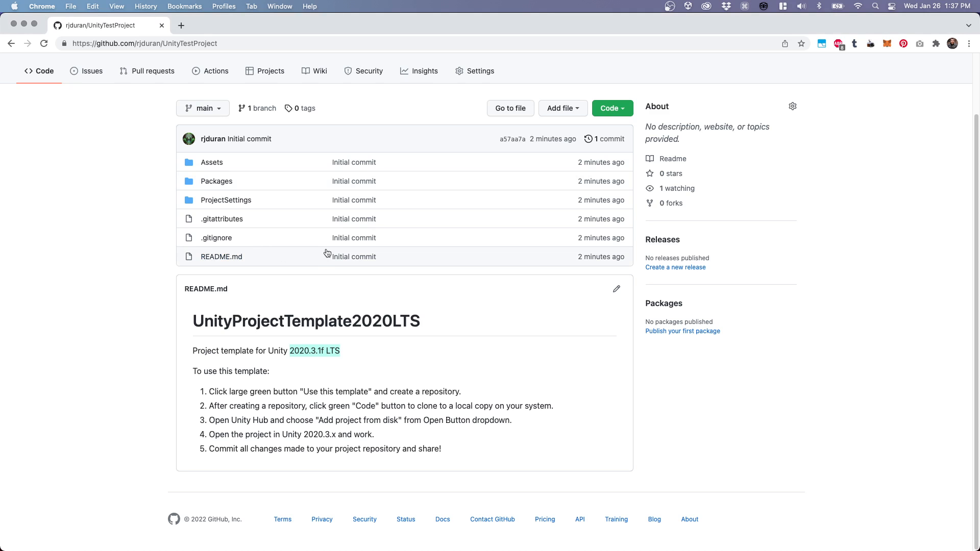
pyautogui.press('super+Tab')
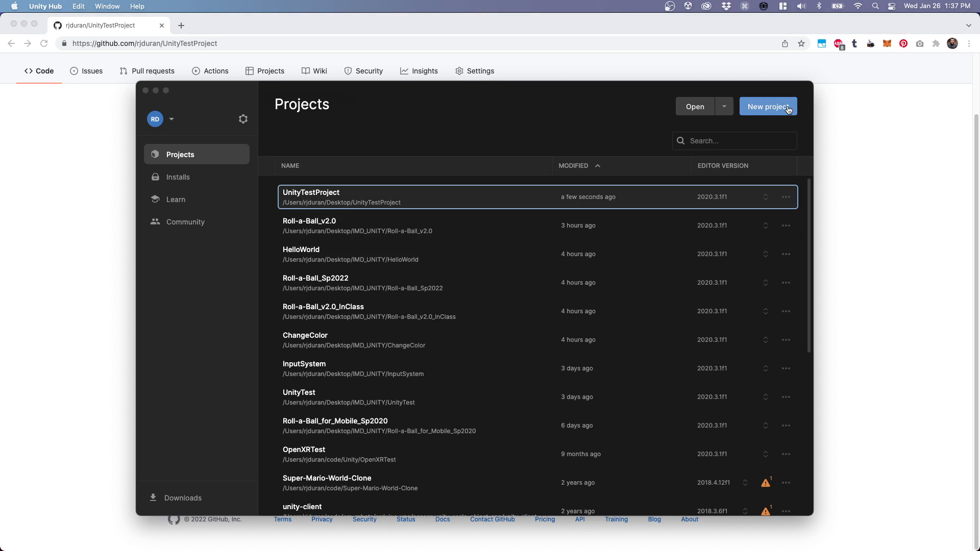
pyautogui.click(769, 106)
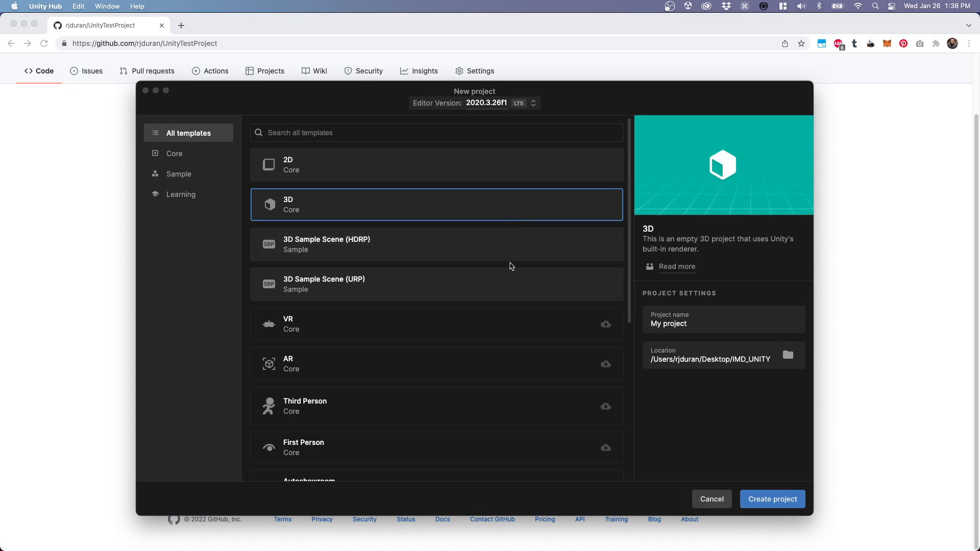
pyautogui.click(713, 500)
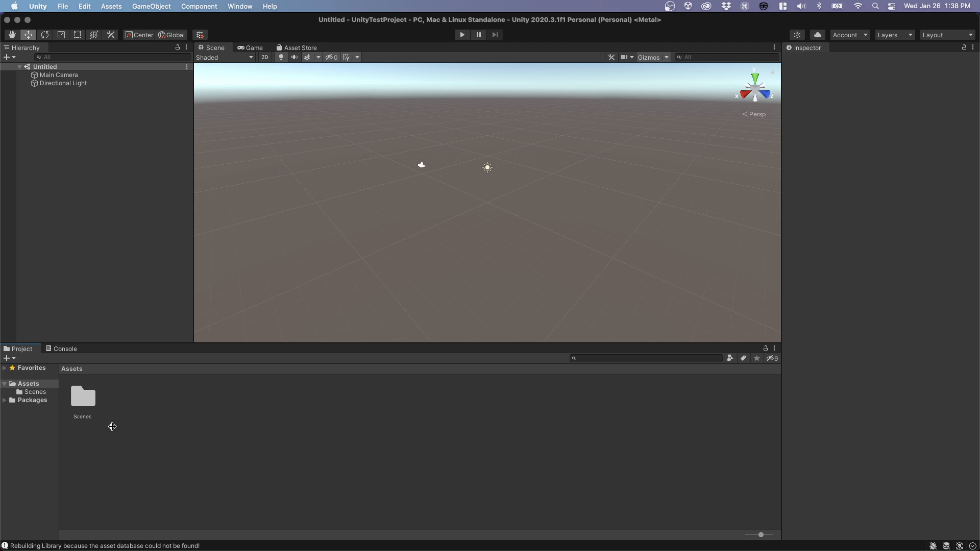
# Open SampleScene from the project's Scenes folder and select the cube in the scene
pyautogui.click(86, 404)
pyautogui.doubleClick(89, 408)
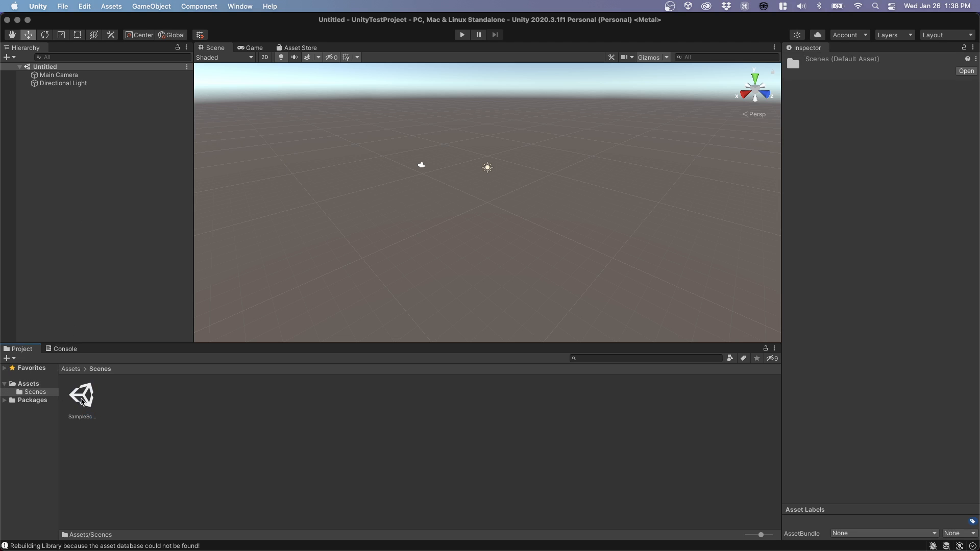
pyautogui.doubleClick(82, 398)
pyautogui.click(485, 203)
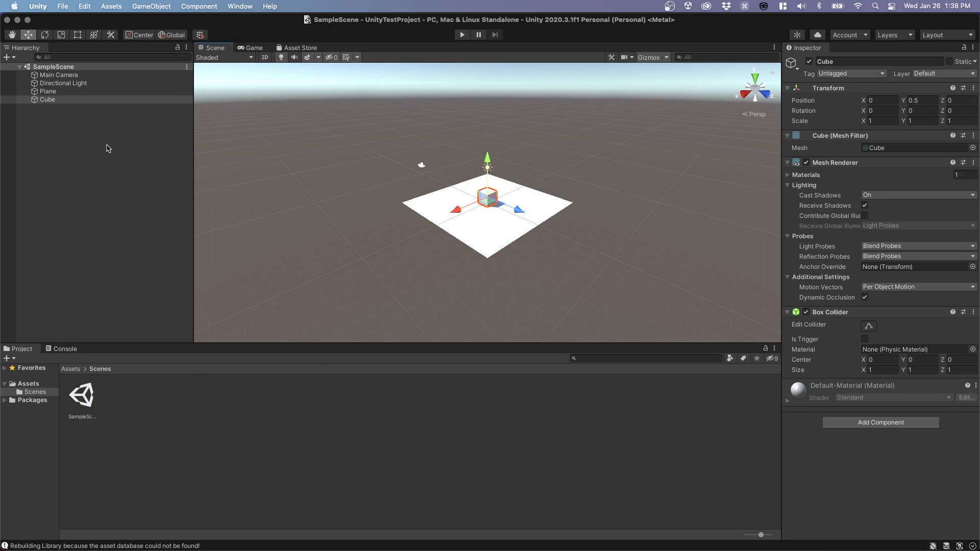
# Add a 3D cylinder to SampleScene and move it beside the cube, to about X -2.28, Y 1.05
pyautogui.rightClick(67, 123)
pyautogui.moveTo(95, 265)
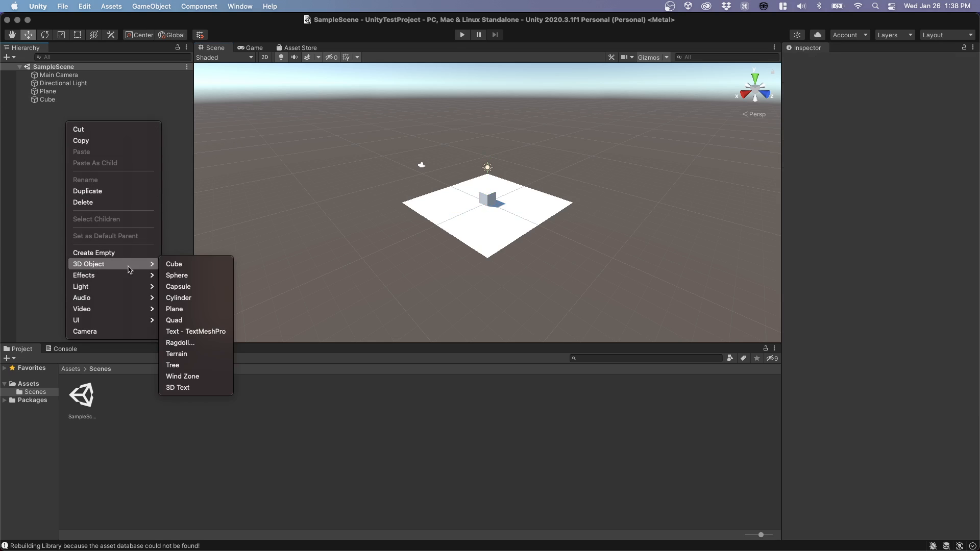
pyautogui.click(186, 301)
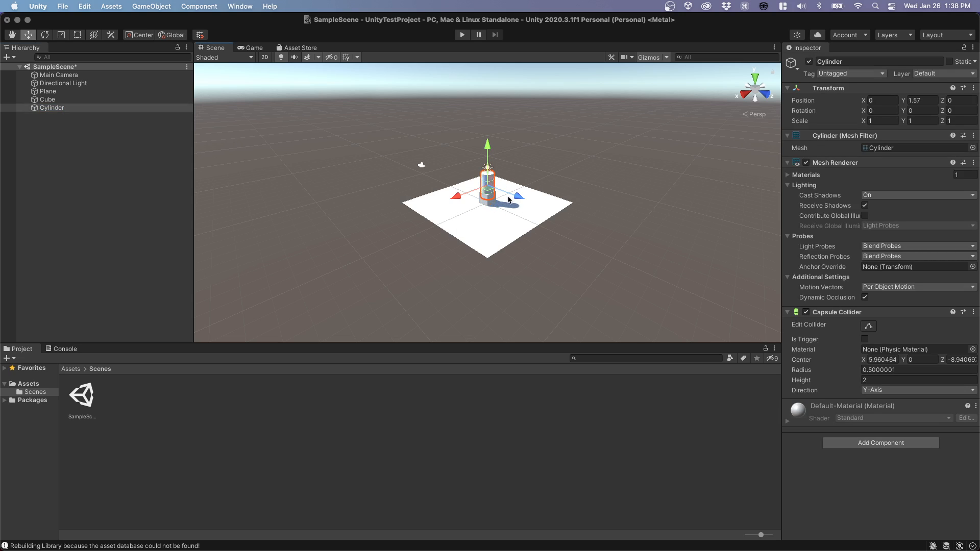
pyautogui.moveTo(456, 196); pyautogui.dragTo(476, 187)
pyautogui.moveTo(508, 137); pyautogui.dragTo(508, 144)
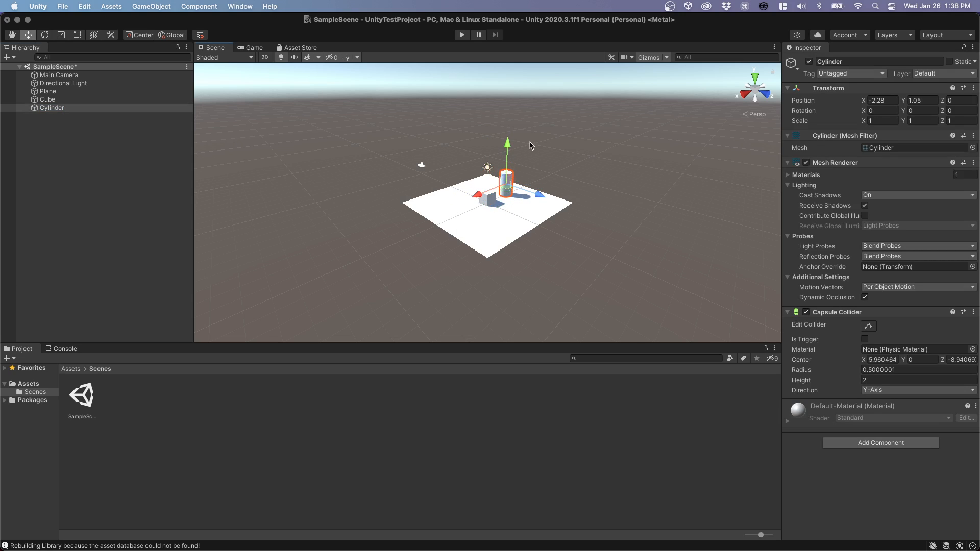
# Deselect the cylinder and save SampleScene
pyautogui.click(531, 146)
pyautogui.keyDown('alt'); pyautogui.moveTo(532, 227); pyautogui.dragTo(495, 218); pyautogui.keyUp('alt')
pyautogui.scroll(5, 505, 190)
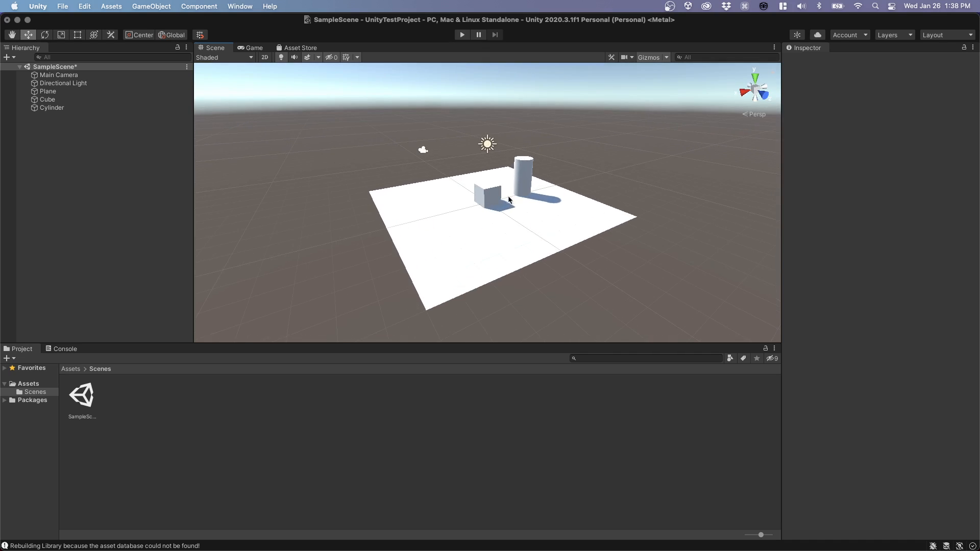
pyautogui.moveTo(509, 199); pyautogui.dragTo(476, 238, button='middle')
pyautogui.press('super+s')
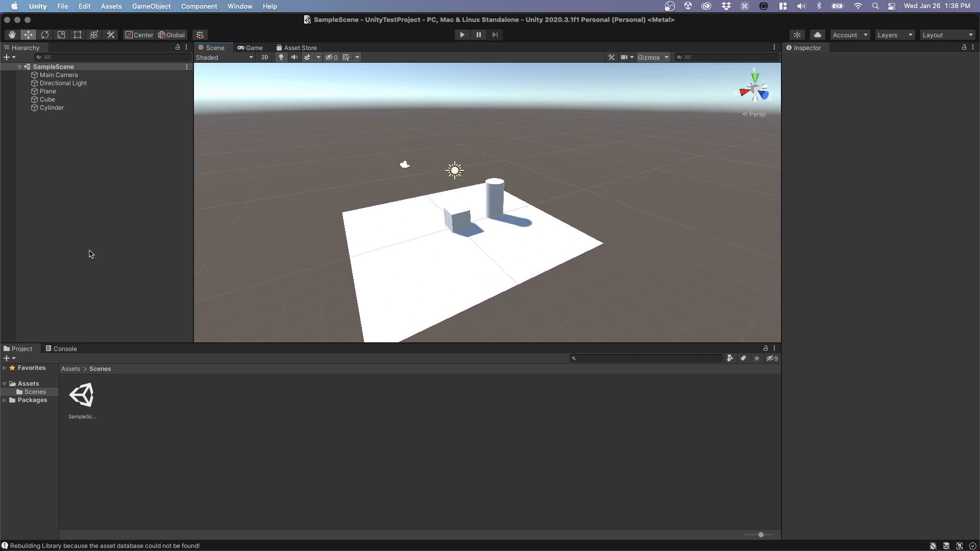
# Create a folder named Scripts in the project's Assets folder
pyautogui.rightClick(35, 390)
pyautogui.moveTo(77, 260)
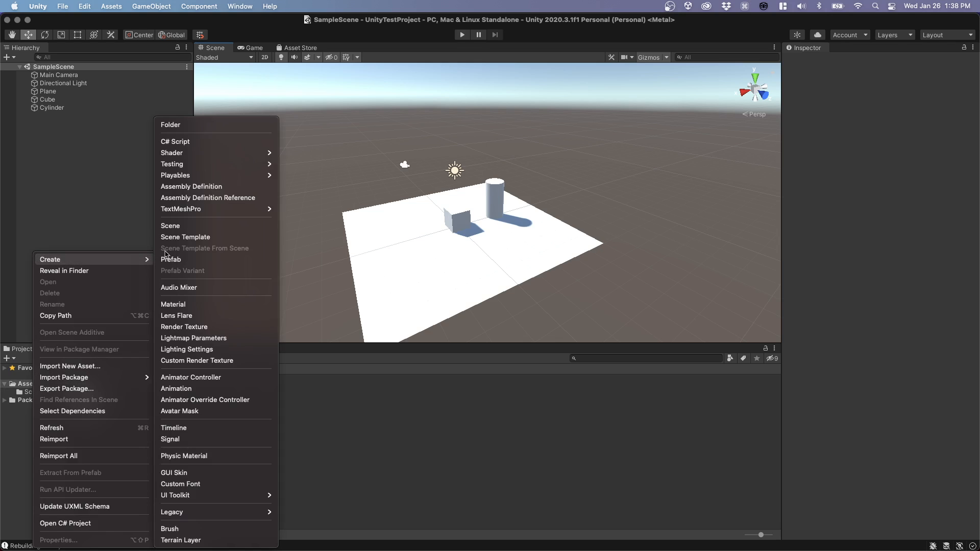
pyautogui.click(202, 126)
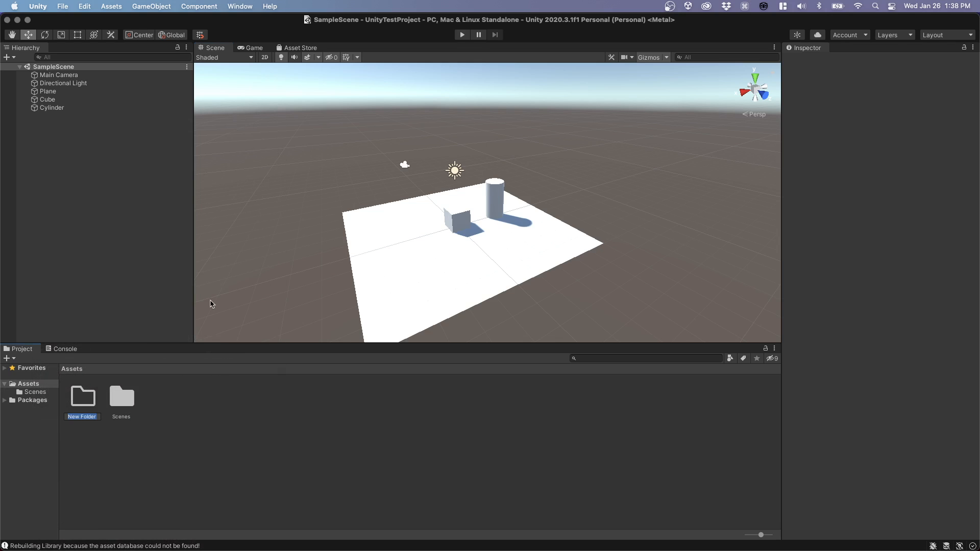
pyautogui.write('Scripts')
pyautogui.press('Return')
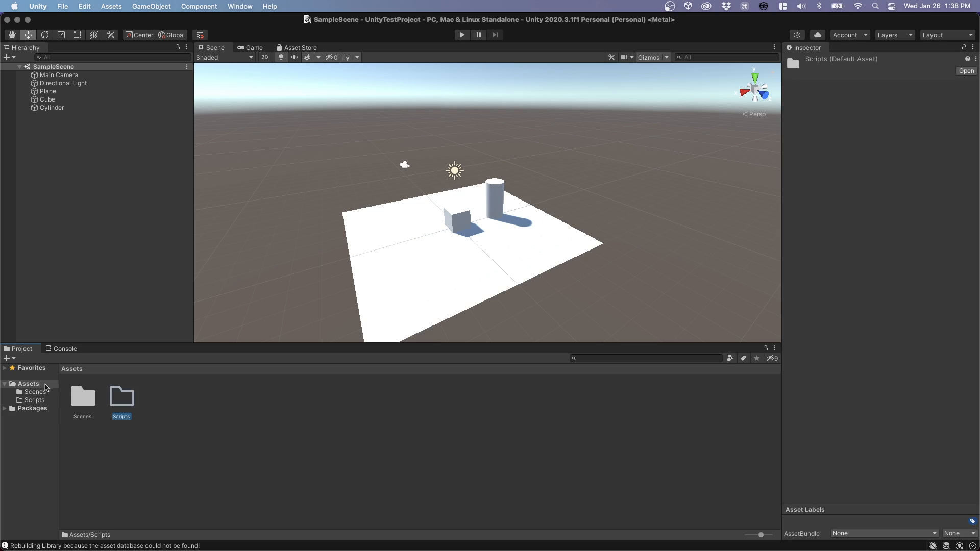
# Create a C# script named HelloWorld in the Scripts folder
pyautogui.rightClick(123, 406)
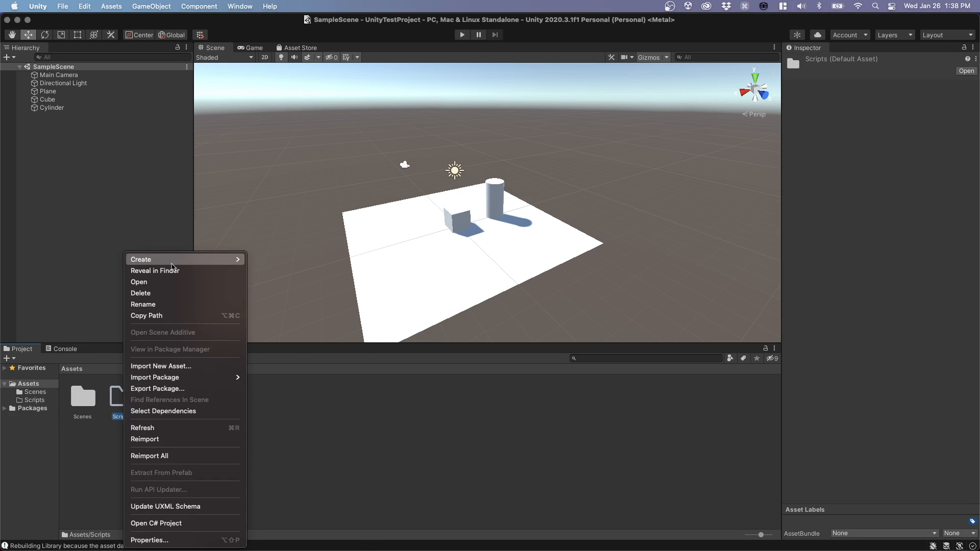
pyautogui.moveTo(169, 259)
pyautogui.click(266, 141)
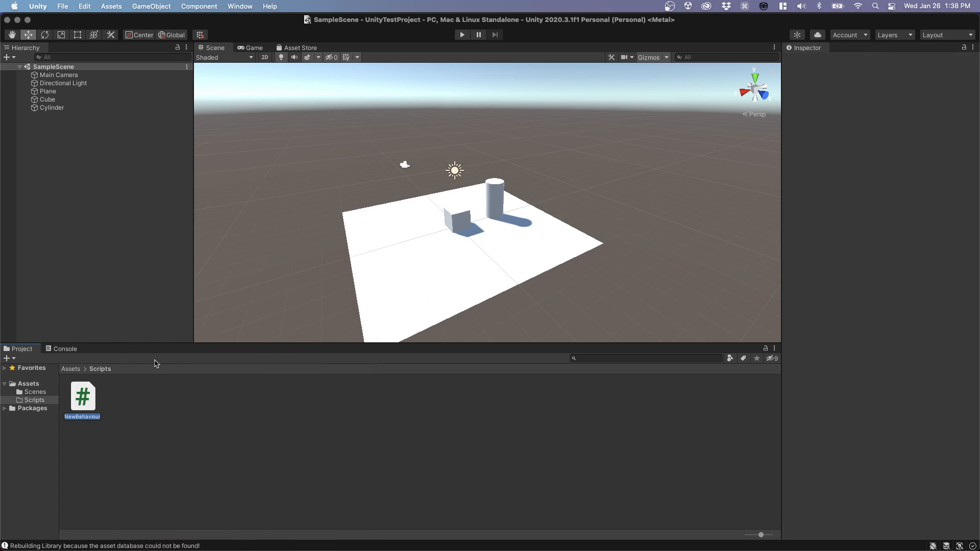
pyautogui.write('HelloWorld')
pyautogui.press('Return')
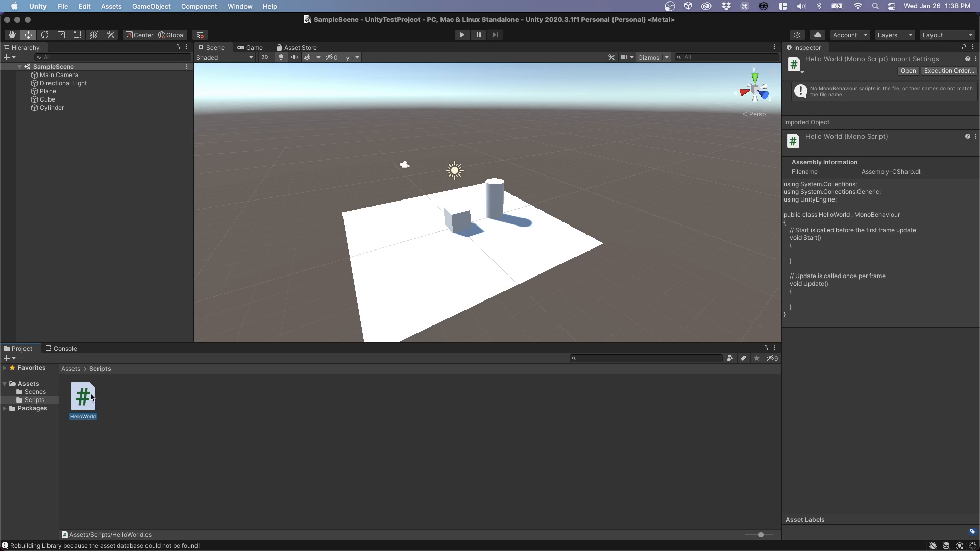
# Switch to Finder and examine the contents of the Scripts and Scenes folders inside UnityTestProject's Assets folder
pyautogui.press('super+Tab')
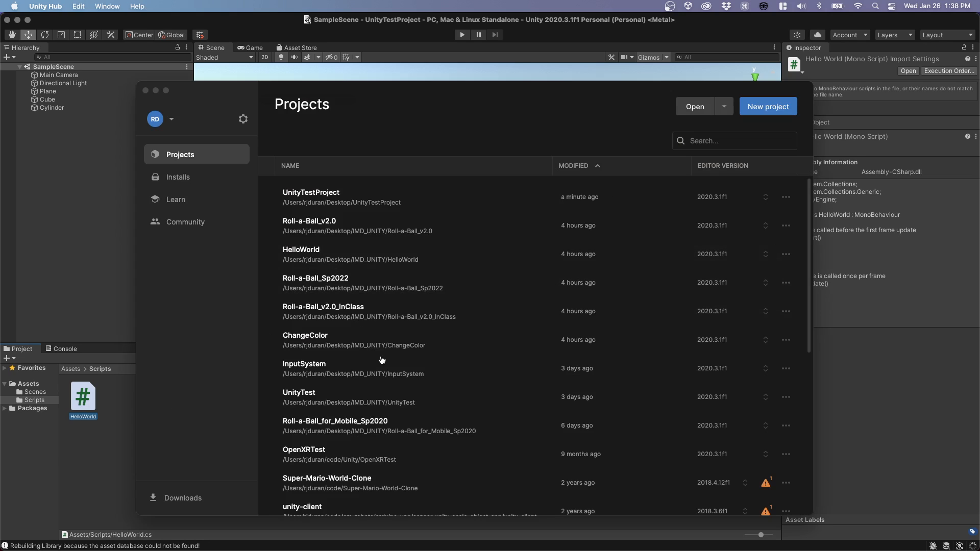
pyautogui.press('super+Tab')
pyautogui.moveTo(384, 204); pyautogui.dragTo(332, 131)
pyautogui.click(306, 199)
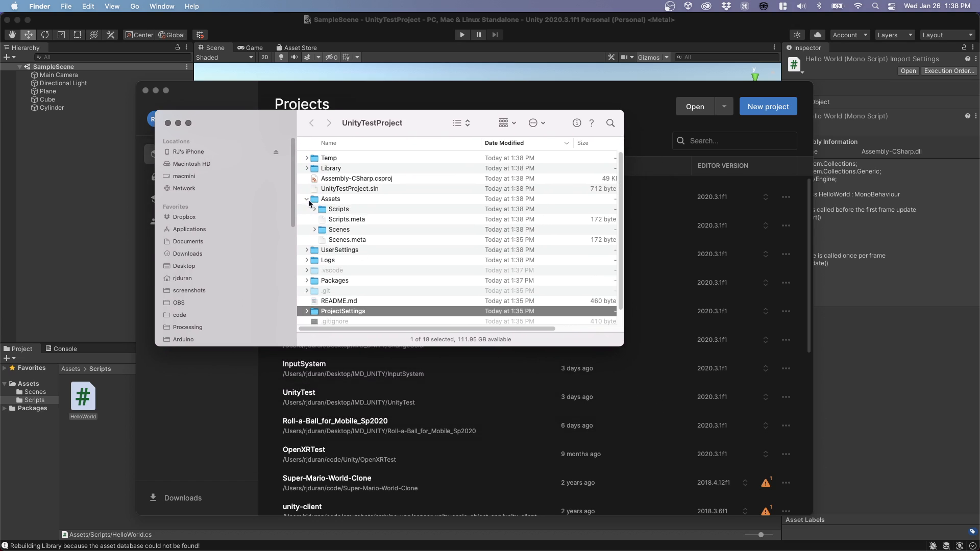
pyautogui.click(314, 209)
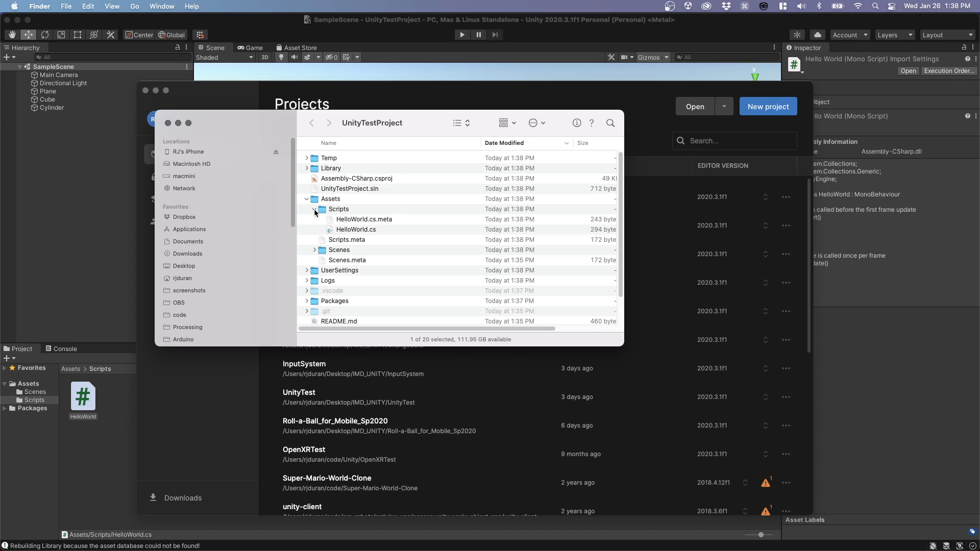
pyautogui.click(314, 210)
pyautogui.click(315, 230)
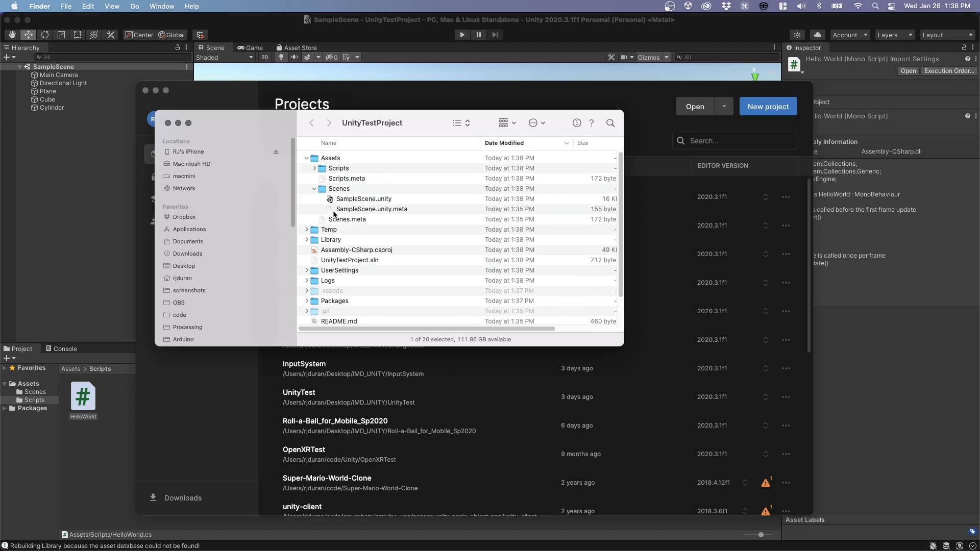
pyautogui.click(306, 158)
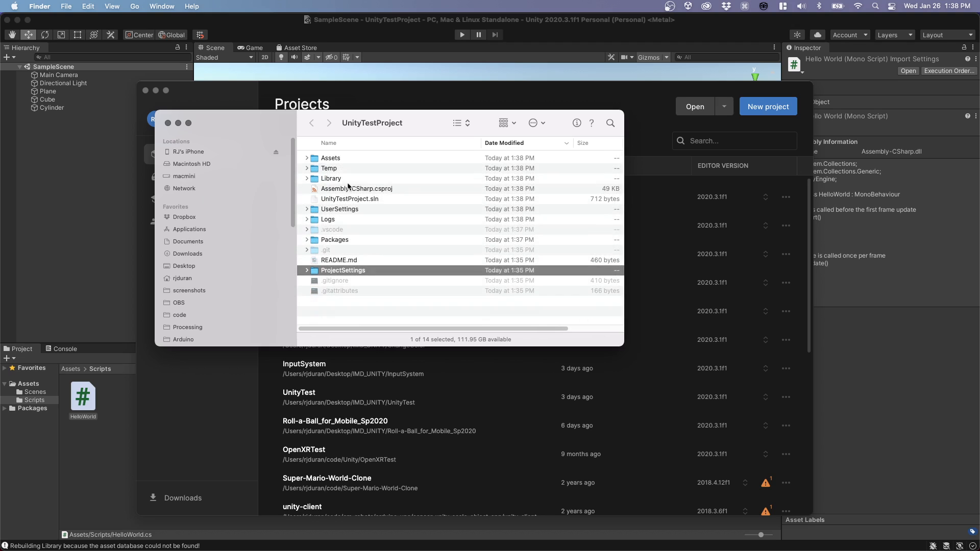
# Return to the Unity editor, review the scene and quit the editor
pyautogui.click(74, 149)
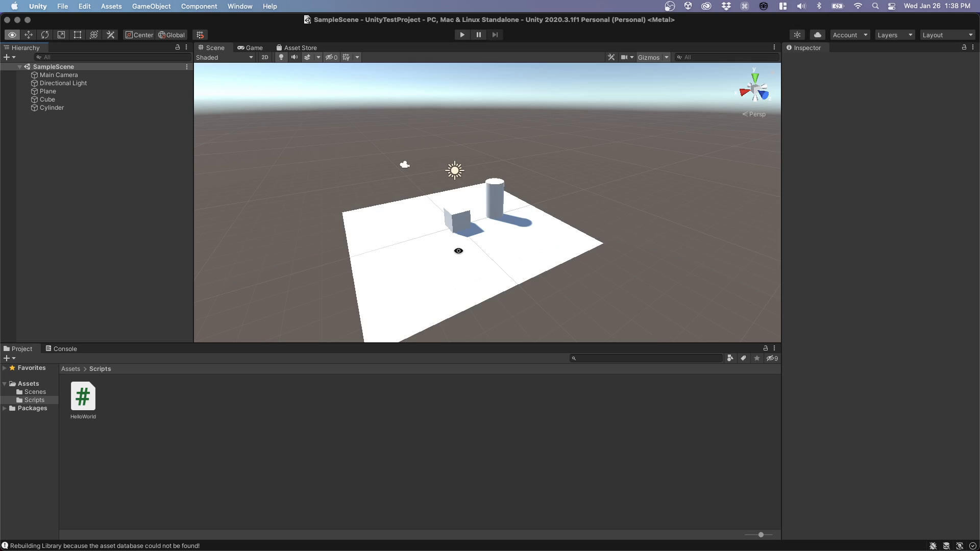
pyautogui.keyDown('alt'); pyautogui.moveTo(457, 251); pyautogui.dragTo(482, 207); pyautogui.keyUp('alt')
pyautogui.scroll(3, 482, 207)
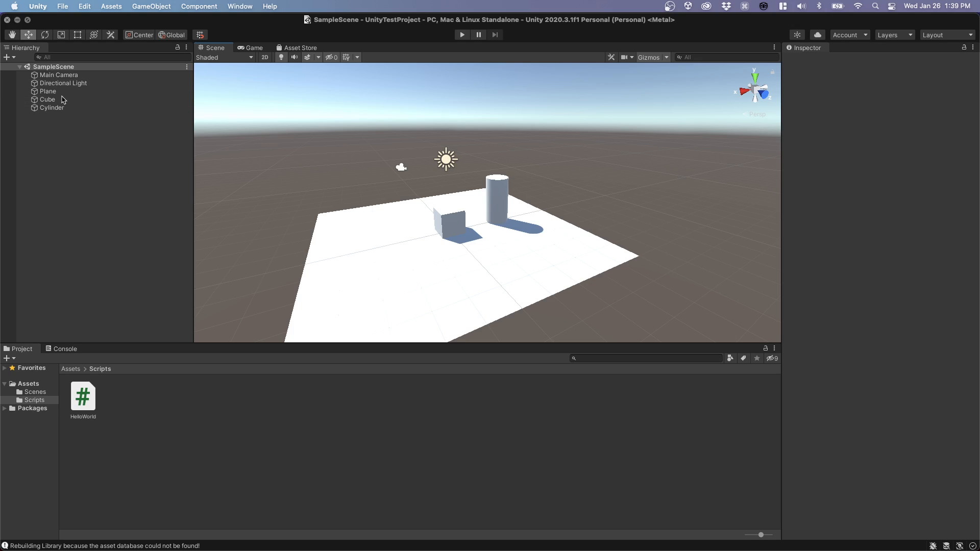
pyautogui.press('super+q')
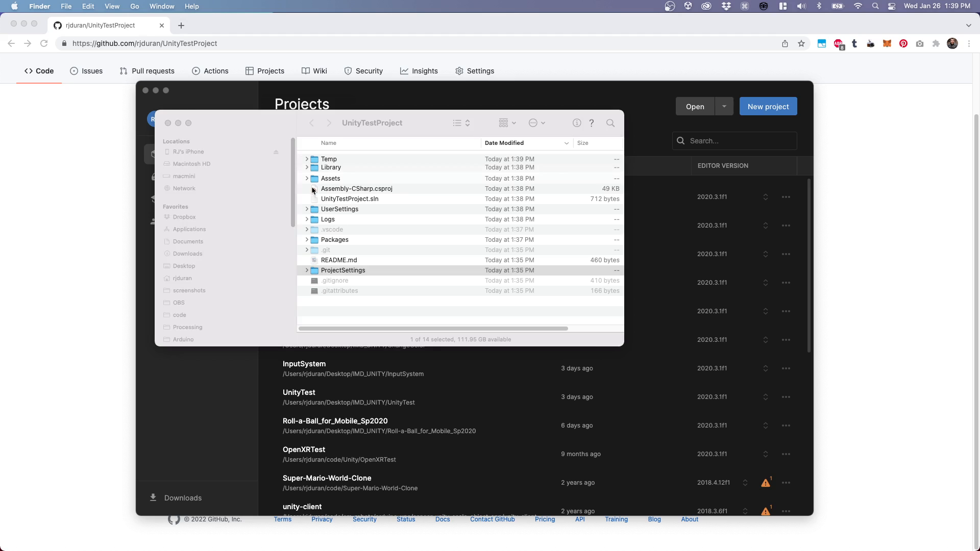
# Switch to Terminal, change into the UnityTestProject directory and list its contents
pyautogui.moveTo(276, 120); pyautogui.dragTo(201, 123)
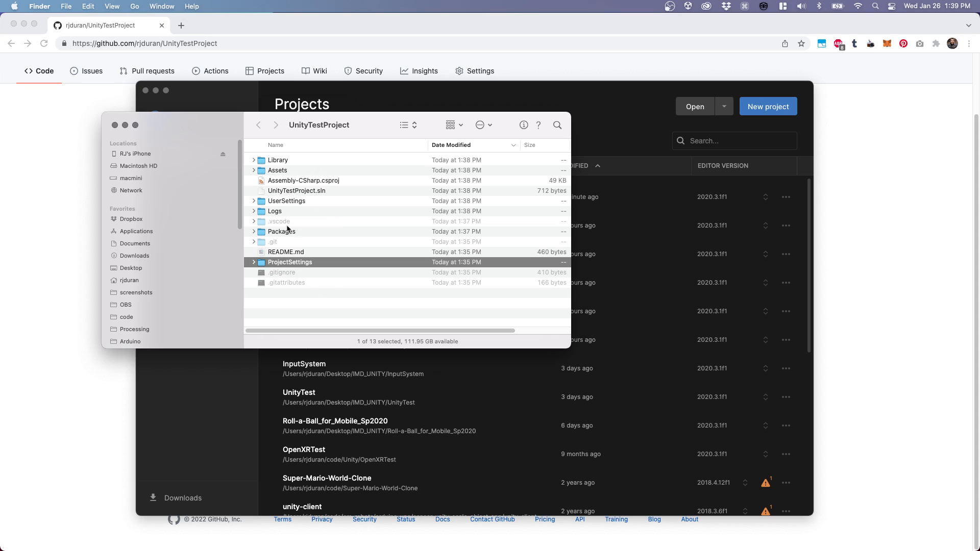
pyautogui.press('super+Tab')
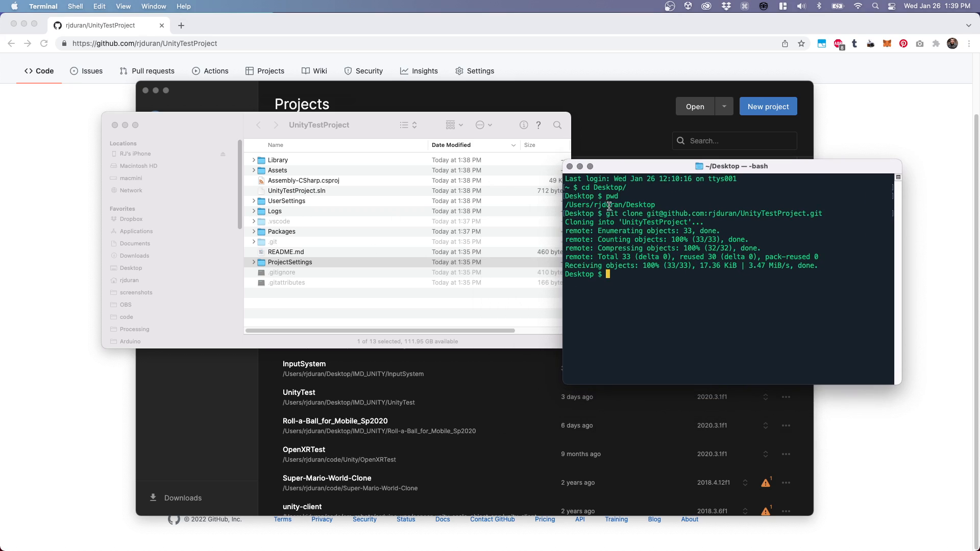
pyautogui.moveTo(616, 170); pyautogui.dragTo(499, 108)
pyautogui.moveTo(784, 323); pyautogui.dragTo(820, 392)
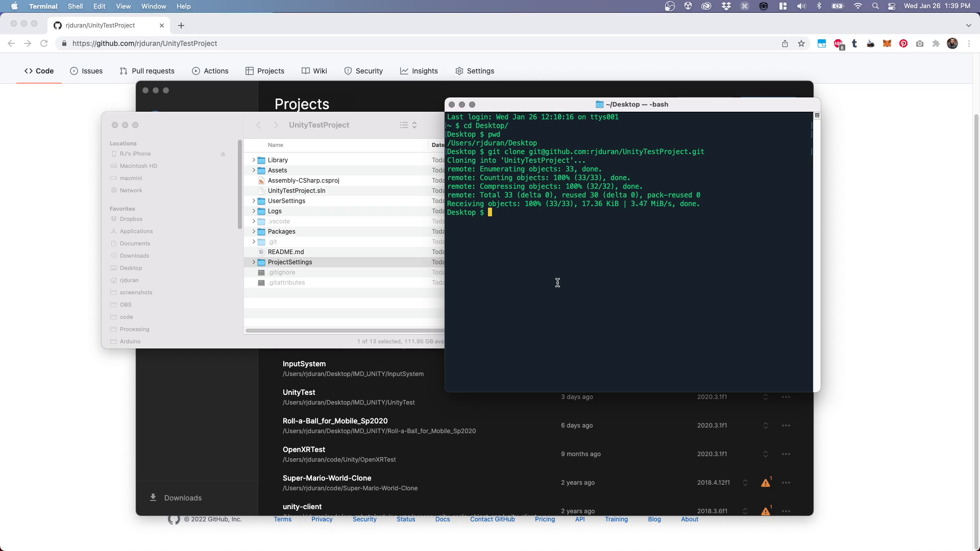
pyautogui.write('cd UnityTestProject/')
pyautogui.press('Return')
pyautogui.write('ls')
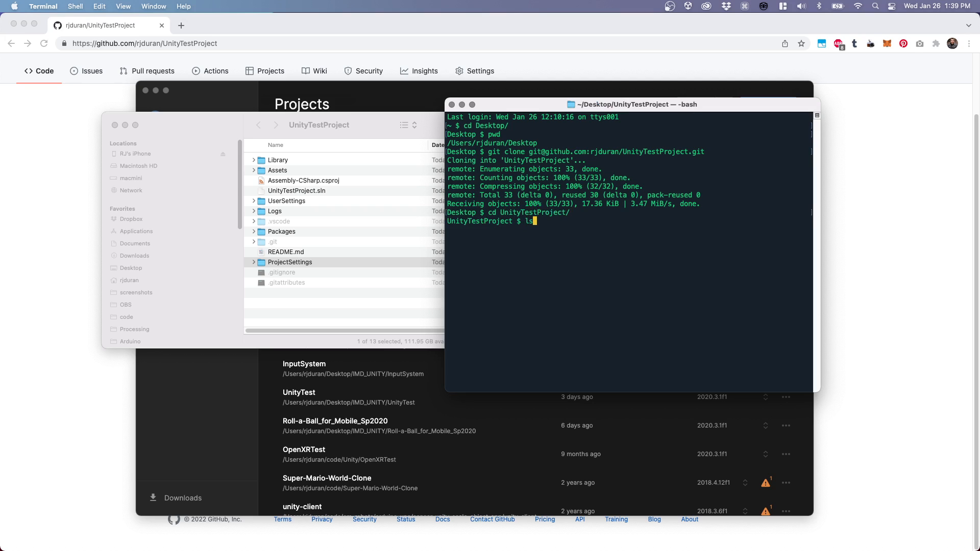
pyautogui.press('Return')
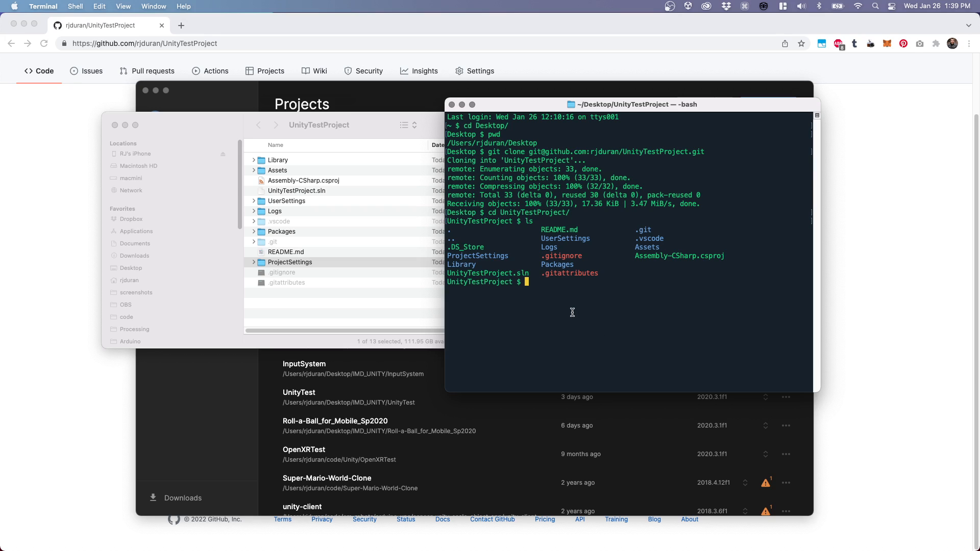
# Check the repository's git status and examine the modified and untracked files it reports
pyautogui.write('git status')
pyautogui.press('Return')
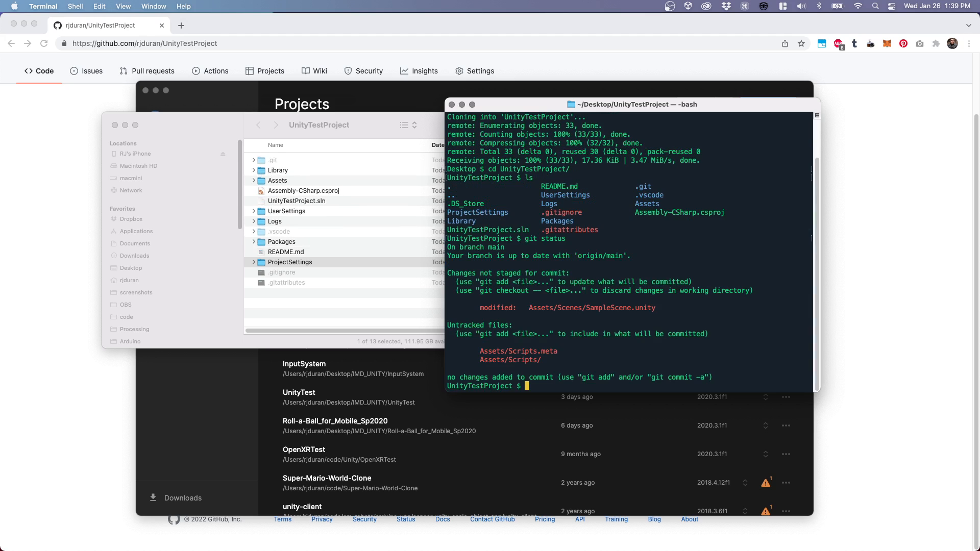
pyautogui.moveTo(511, 104); pyautogui.dragTo(482, 45)
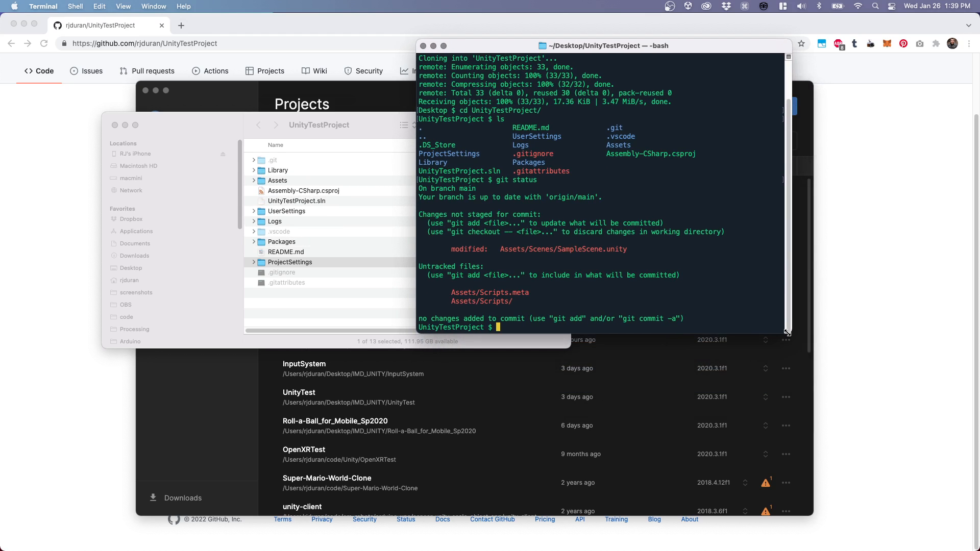
pyautogui.moveTo(787, 332); pyautogui.dragTo(844, 428)
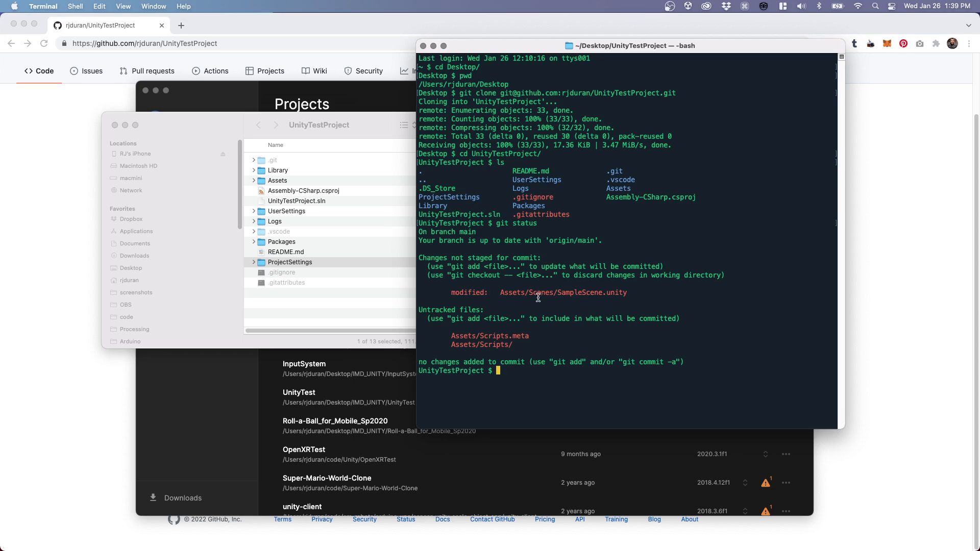
pyautogui.moveTo(452, 336); pyautogui.dragTo(519, 342)
pyautogui.click(525, 343)
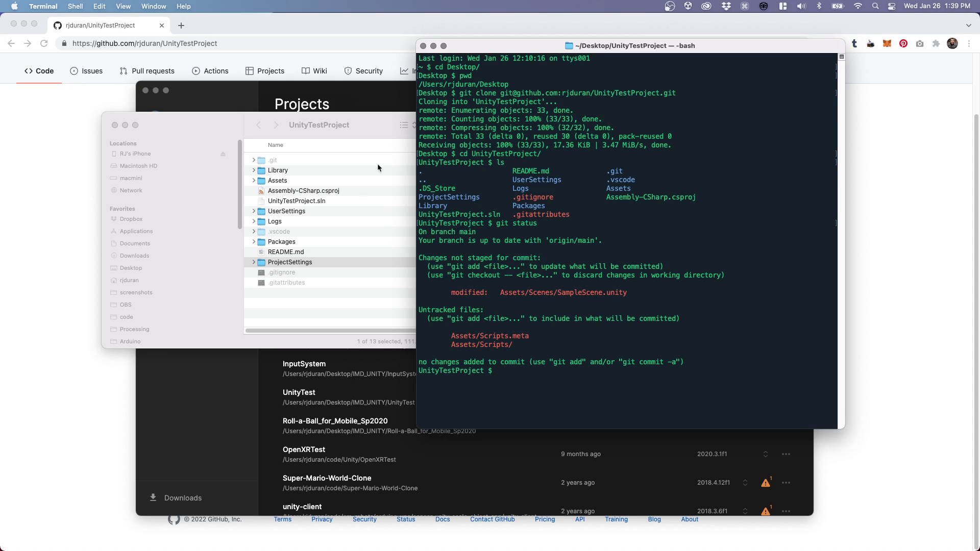
# Arrange the Finder and Terminal windows side by side over the repository page and return to Terminal
pyautogui.moveTo(365, 119); pyautogui.dragTo(307, 111)
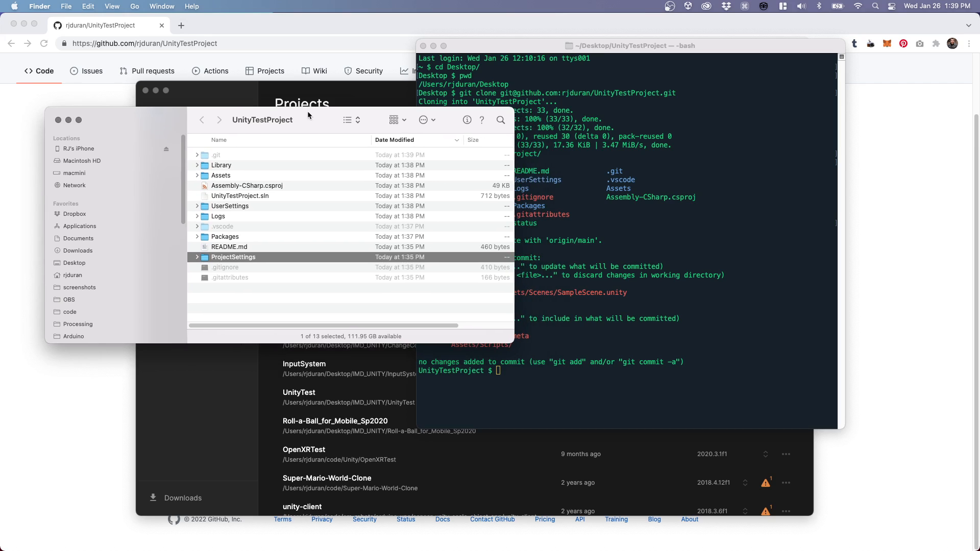
pyautogui.moveTo(538, 51); pyautogui.dragTo(585, 64)
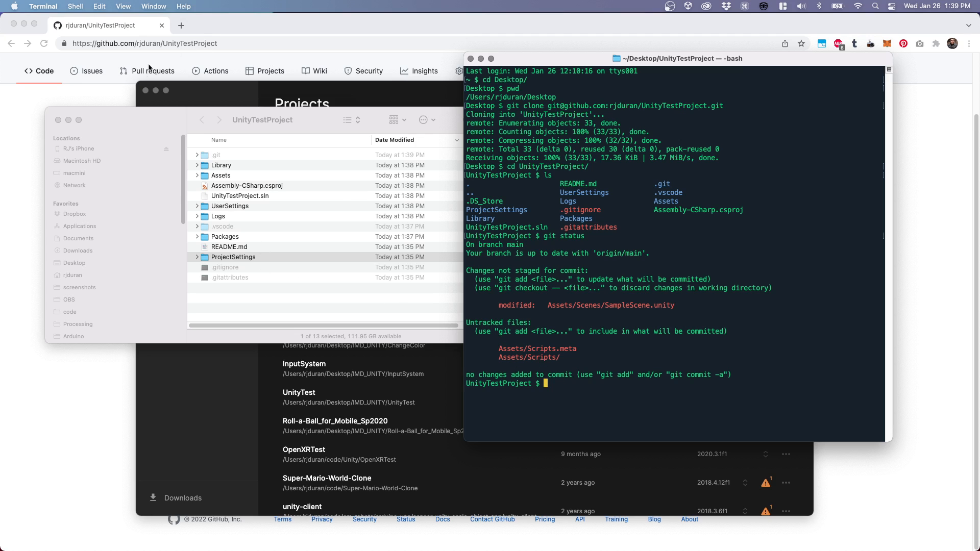
pyautogui.moveTo(159, 115); pyautogui.dragTo(138, 187)
pyautogui.click(521, 306)
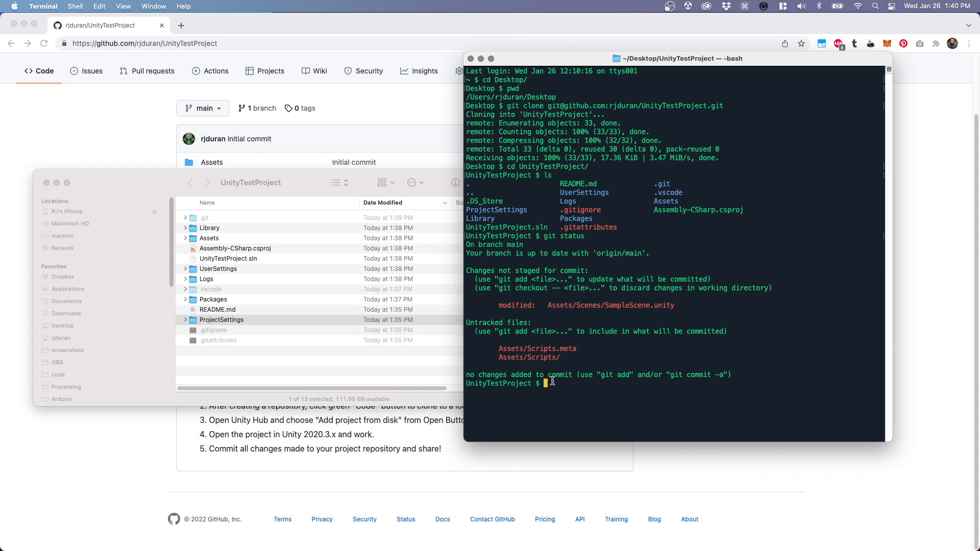
# Stage all project changes with git add . and check the git status
pyautogui.write('git add .')
pyautogui.press('Return')
pyautogui.write('g')
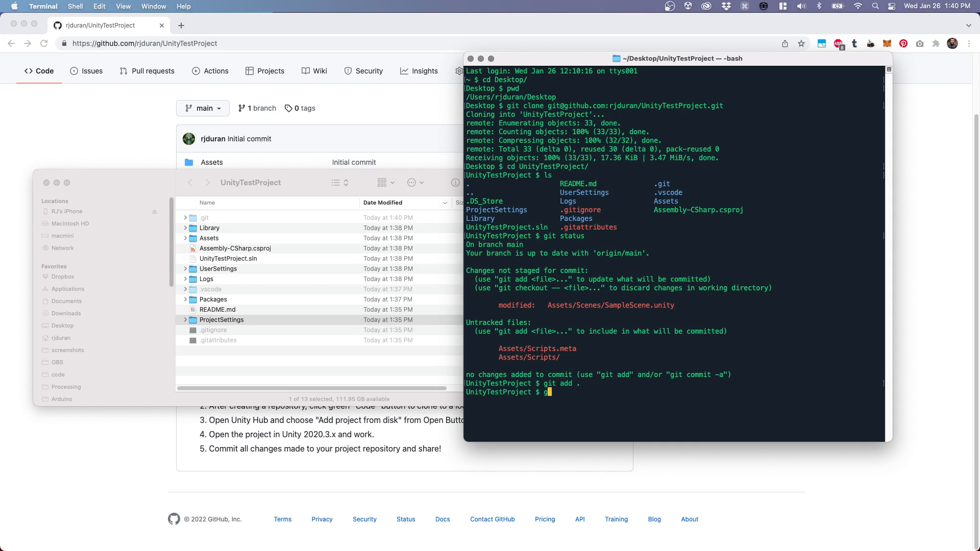
pyautogui.write('it status')
pyautogui.press('Return')
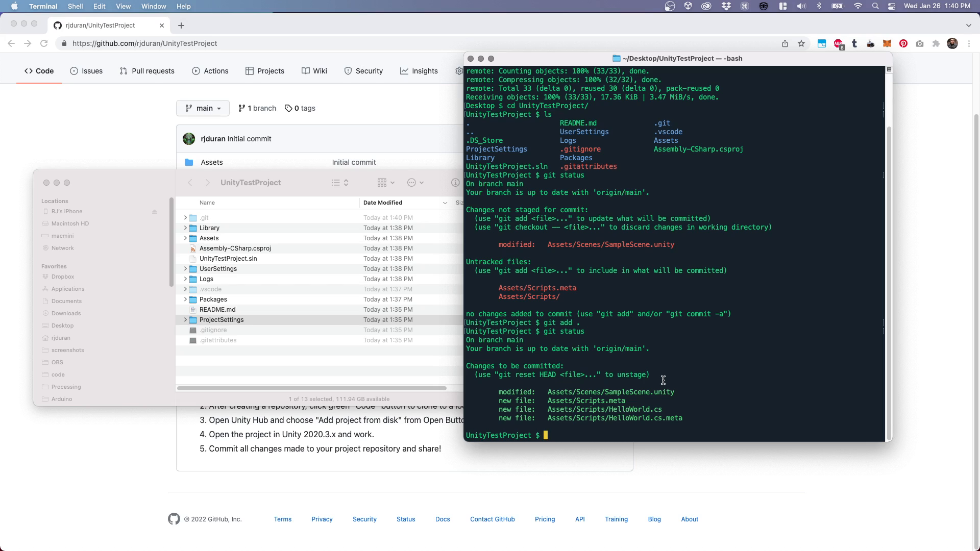
# Commit the staged changes with the message "added my assets"
pyautogui.write('git commit -m "added my proj')
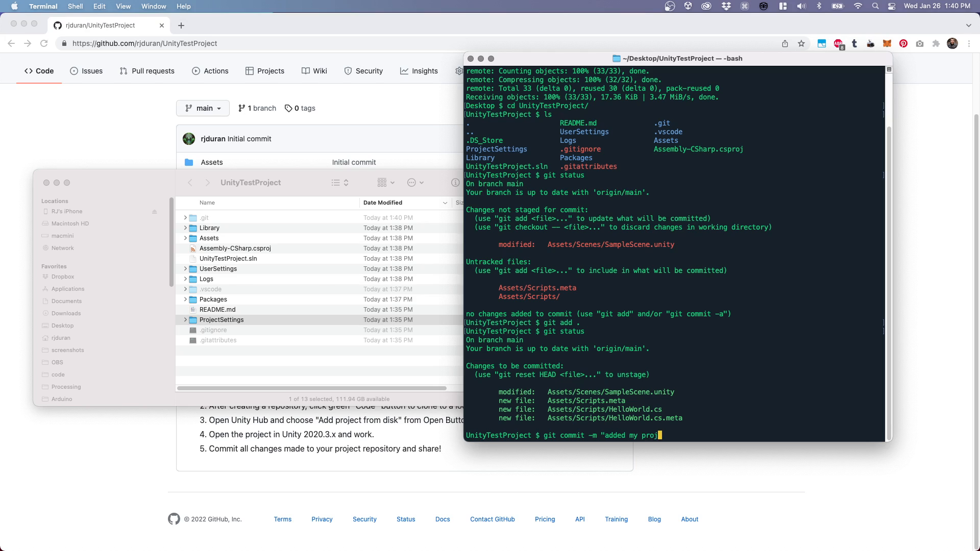
pyautogui.write('ect file')
pyautogui.press('BackSpace')
pyautogui.press('BackSpace')
pyautogui.press('BackSpace')
pyautogui.press('BackSpace')
pyautogui.press('BackSpace')
pyautogui.press('BackSpace')
pyautogui.press('BackSpace')
pyautogui.press('BackSpace')
pyautogui.press('BackSpace')
pyautogui.press('BackSpace')
pyautogui.press('BackSpace')
pyautogui.write('asset')
pyautogui.press('Return')
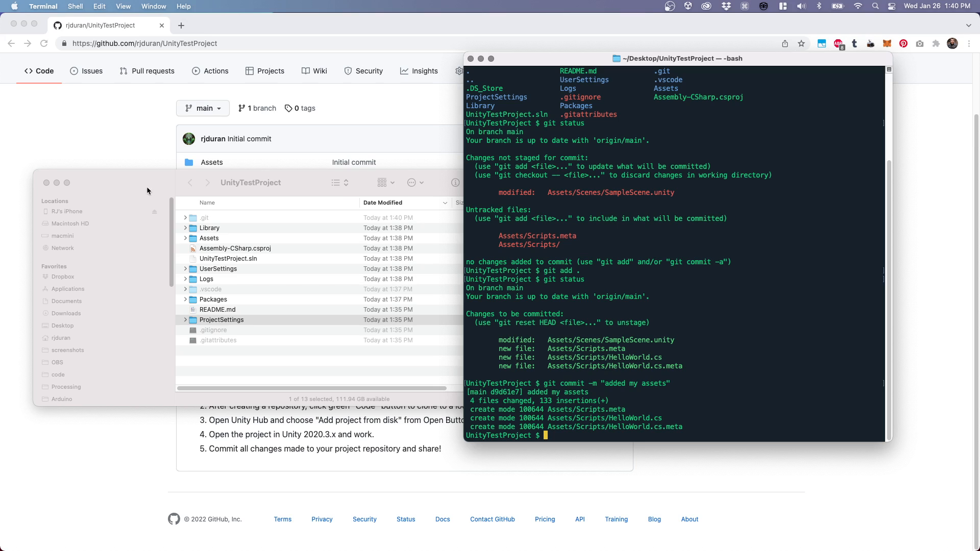
# Switch to Finder and open the project's README.md in Visual Studio Code
pyautogui.moveTo(147, 191); pyautogui.dragTo(144, 135)
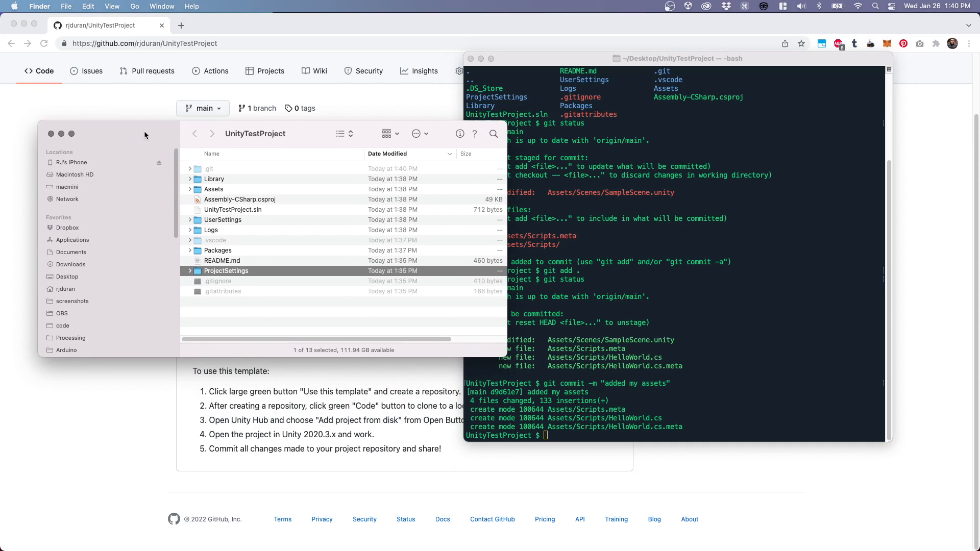
pyautogui.click(219, 261)
pyautogui.rightClick(219, 262)
pyautogui.moveTo(251, 282)
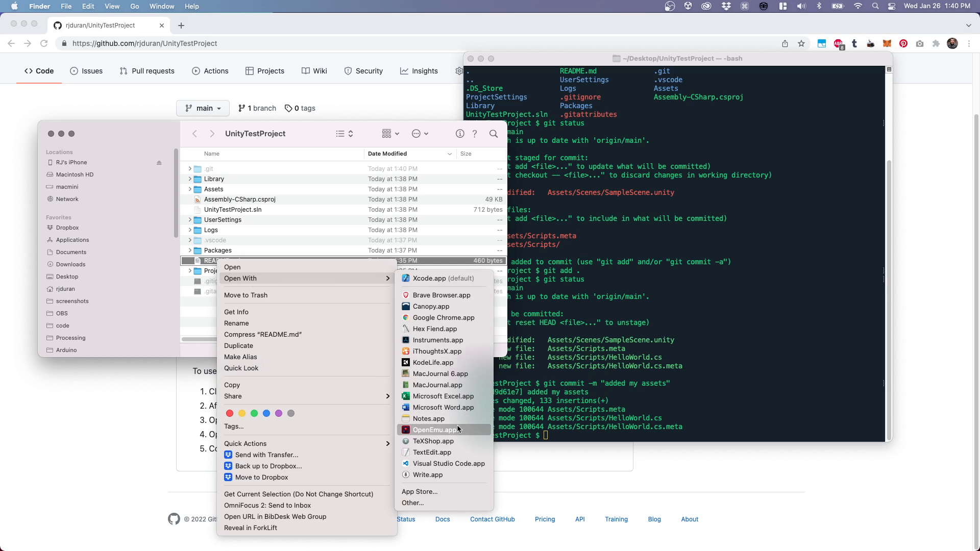
pyautogui.click(436, 463)
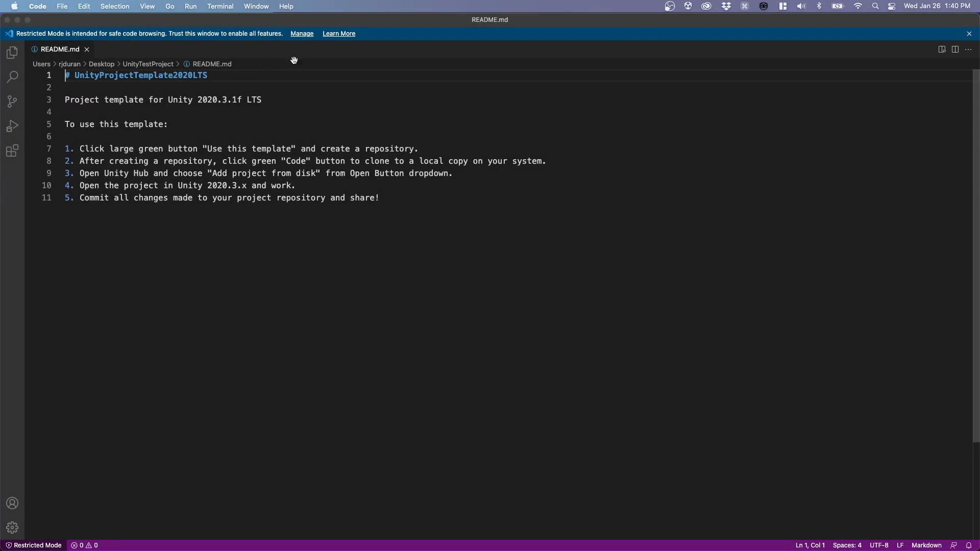
# Replace the README heading text with "UnityTestProject"
pyautogui.moveTo(207, 75); pyautogui.dragTo(75, 75)
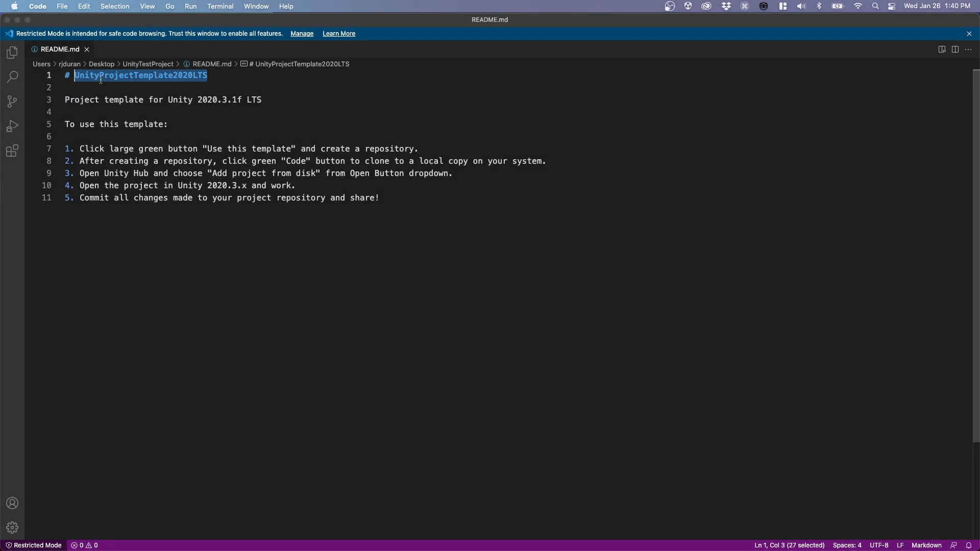
pyautogui.write('Uni')
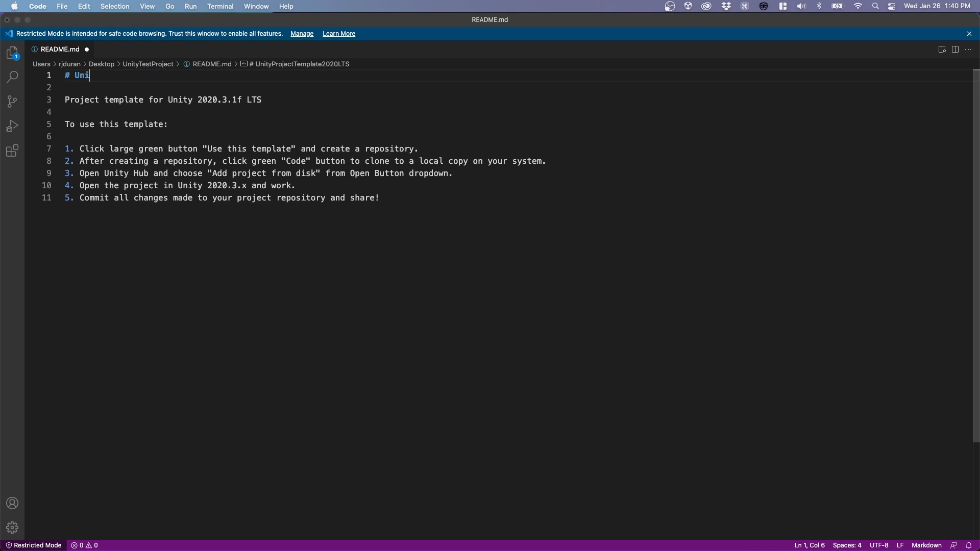
pyautogui.write('tyTestPr')
pyautogui.write('oject')
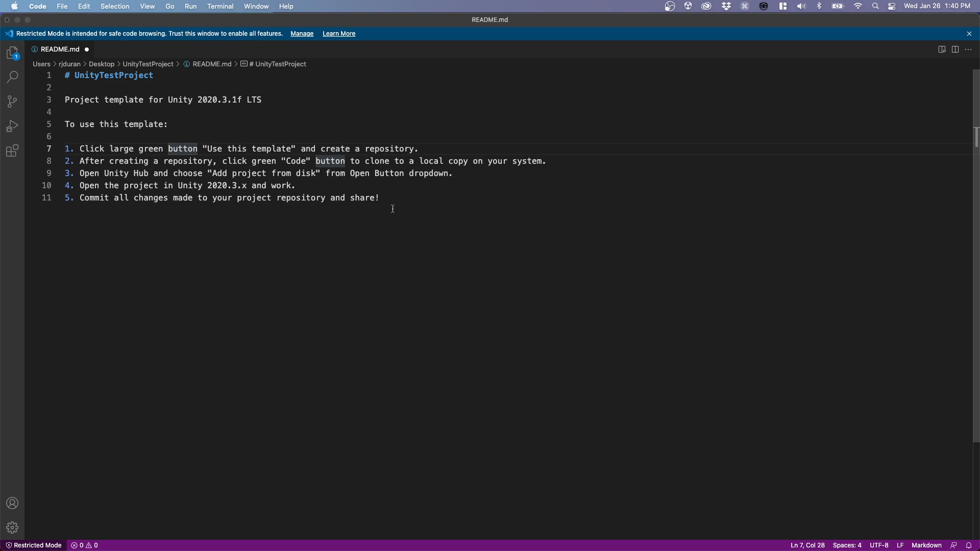
# Replace all the template instructions below the README heading with "This is my awesome project!"
pyautogui.moveTo(395, 204); pyautogui.dragTo(41, 106)
pyautogui.press('BackSpace')
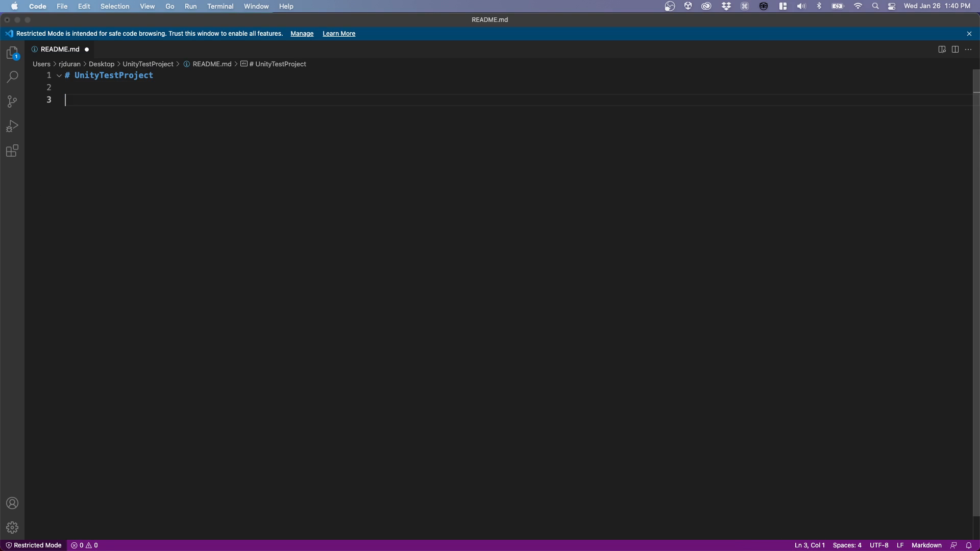
pyautogui.write('This is my awesome projec')
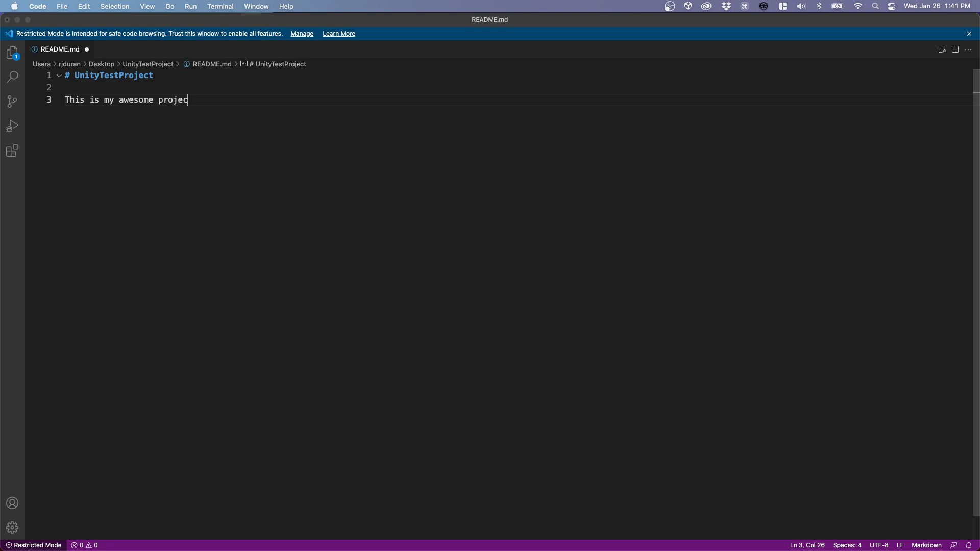
pyautogui.write('t!')
pyautogui.press('Return')
# Shrink the README.md editor window, move it aside and close the saved file
pyautogui.moveTo(979, 269); pyautogui.dragTo(498, 301)
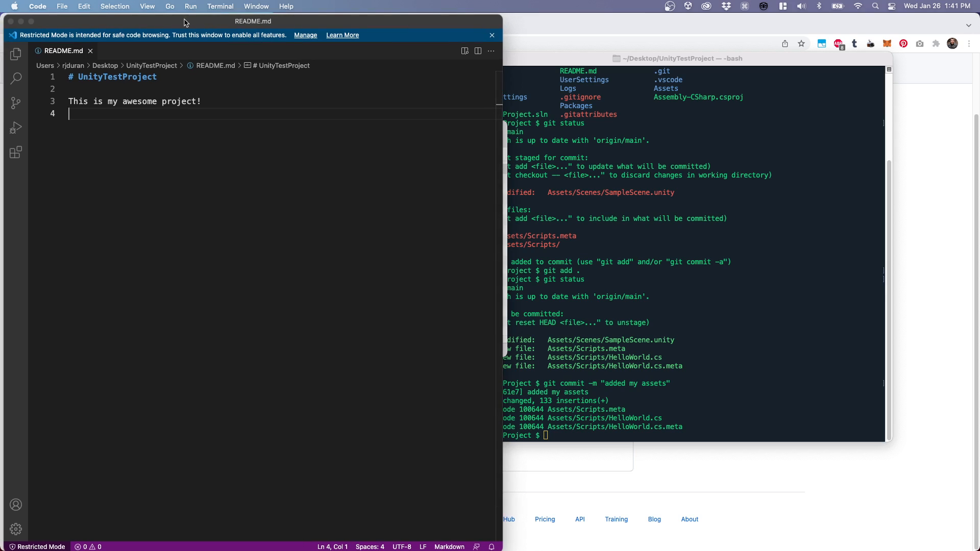
pyautogui.moveTo(133, 19); pyautogui.dragTo(355, 35)
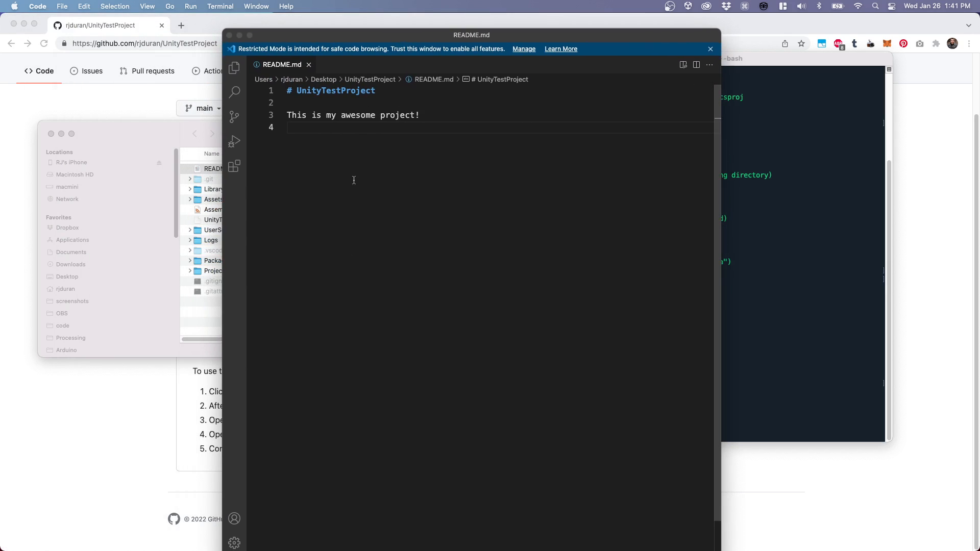
pyautogui.click(229, 35)
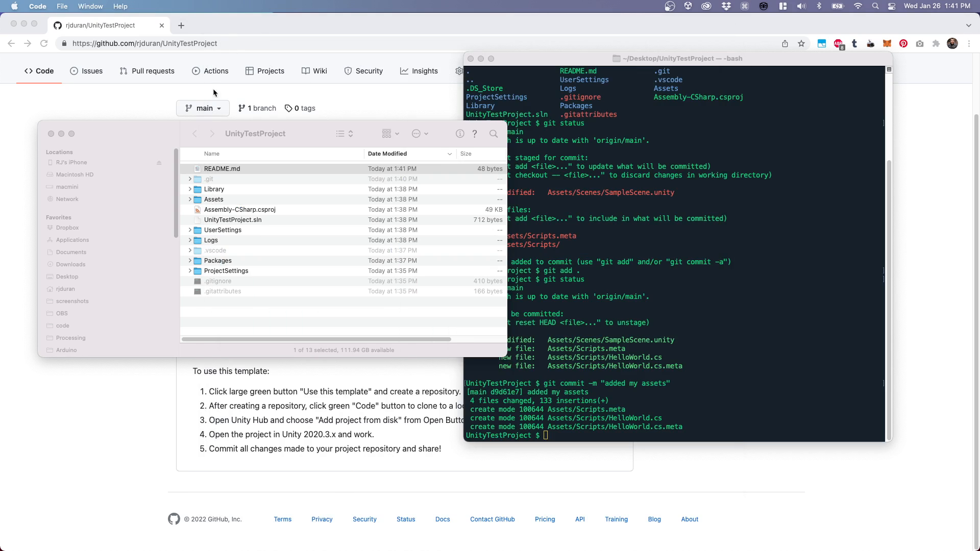
# View the repository's GitHub page in the browser, then return to Terminal and check the git status
pyautogui.moveTo(153, 134); pyautogui.dragTo(158, 230)
pyautogui.click(155, 171)
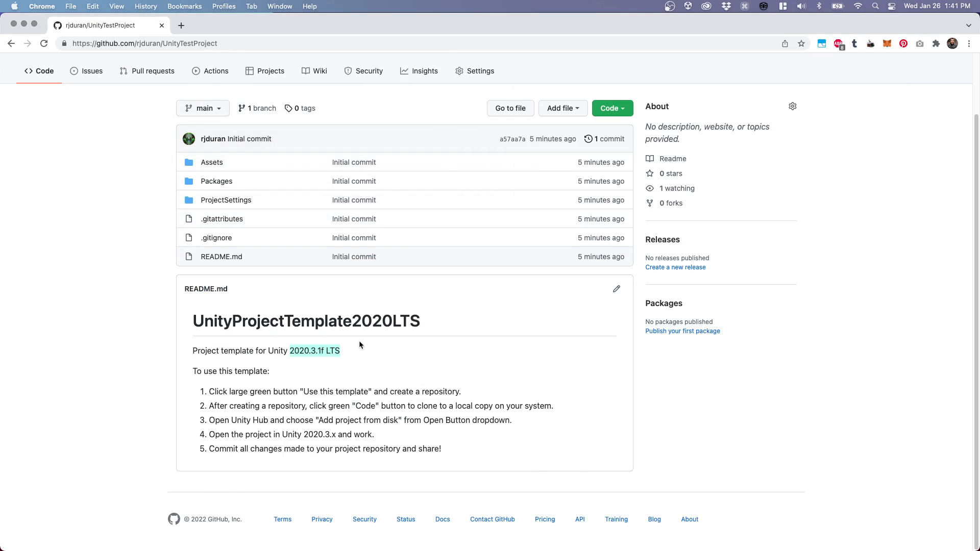
pyautogui.click(322, 377)
pyautogui.press('super+Tab')
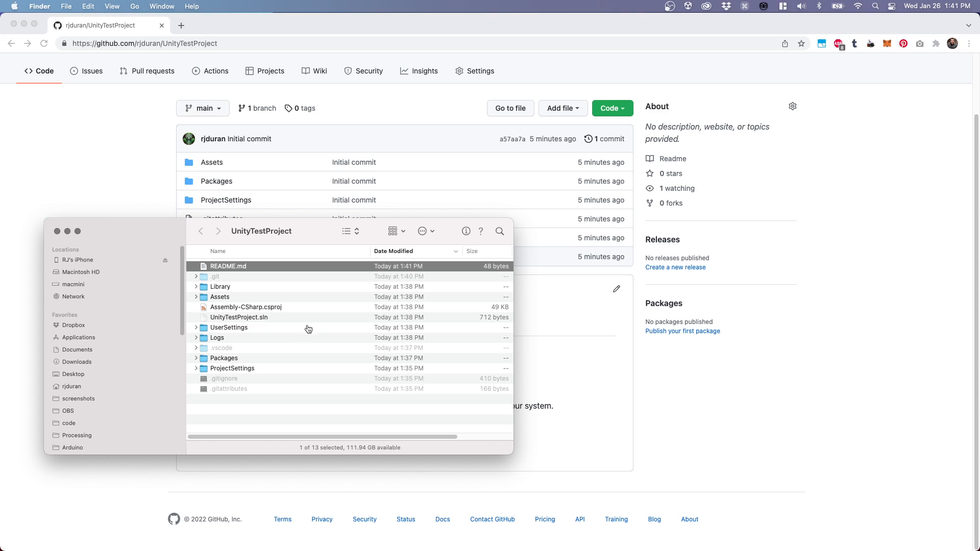
pyautogui.press('super+Tab')
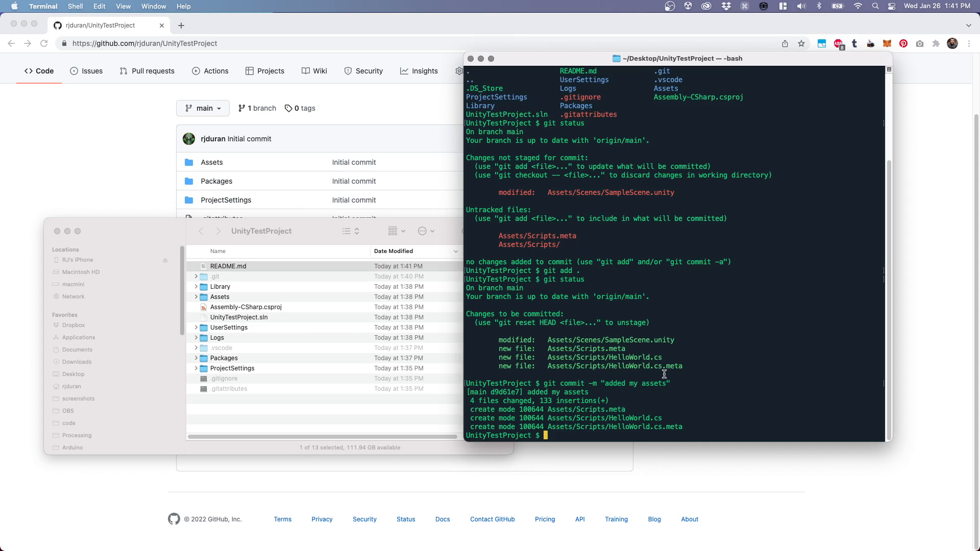
pyautogui.write('git status')
pyautogui.press('Return')
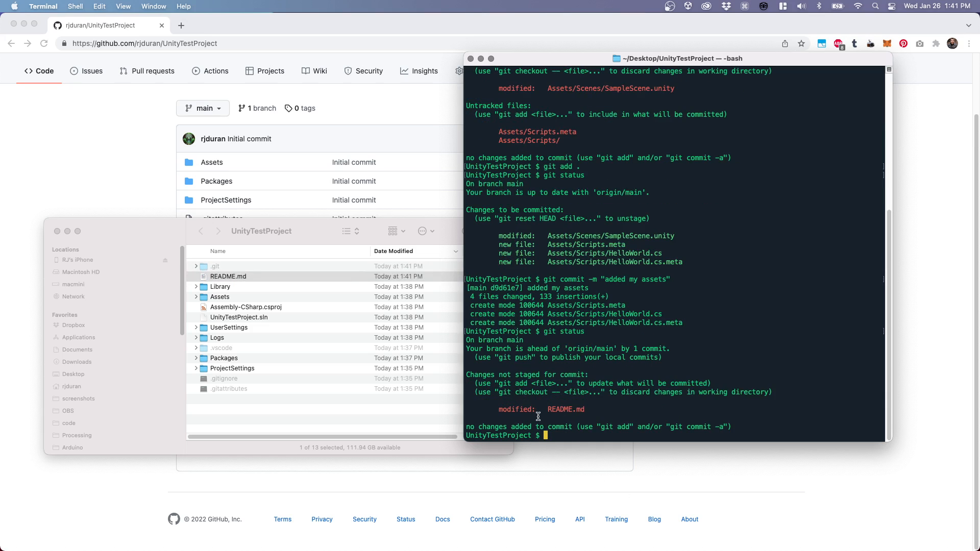
# Stage and commit the README change with the message "updated readme", and recheck the git status
pyautogui.write('git add .')
pyautogui.press('Return')
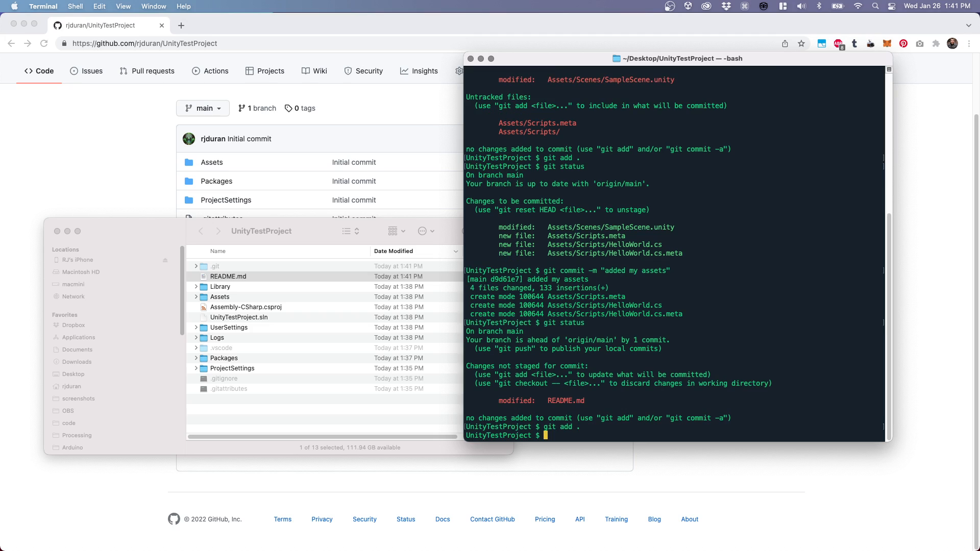
pyautogui.write('git commit -m "updated reademe')
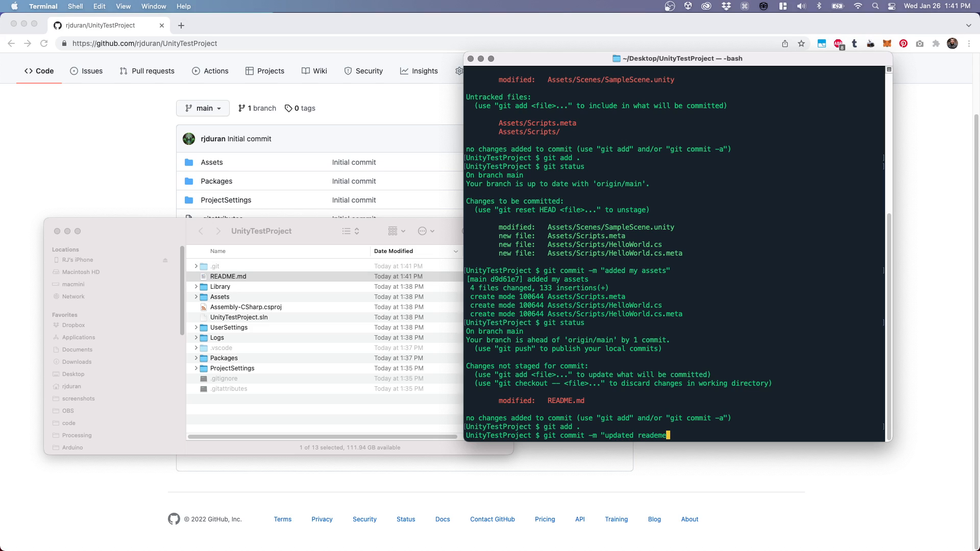
pyautogui.press('BackSpace')
pyautogui.press('BackSpace')
pyautogui.write('me"')
pyautogui.press('Return')
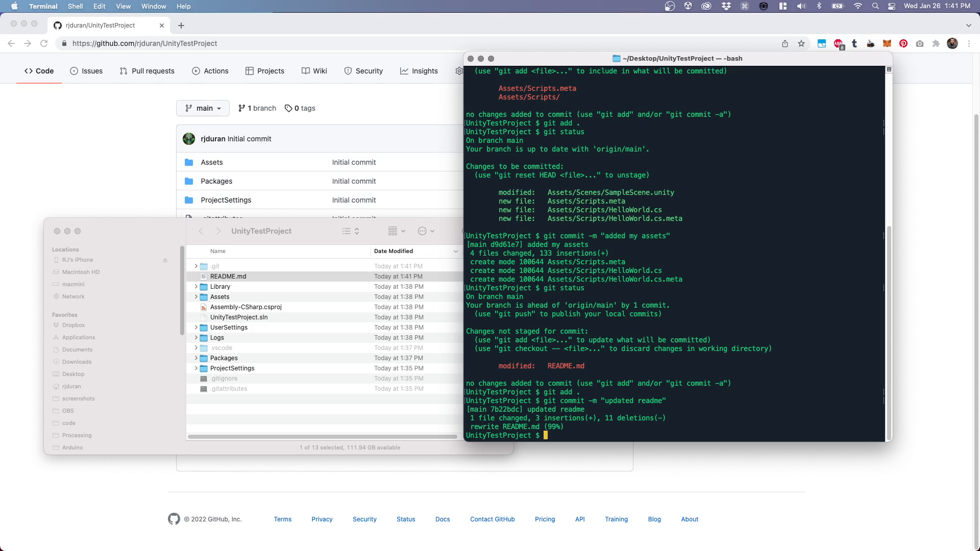
pyautogui.write('git status')
pyautogui.press('Return')
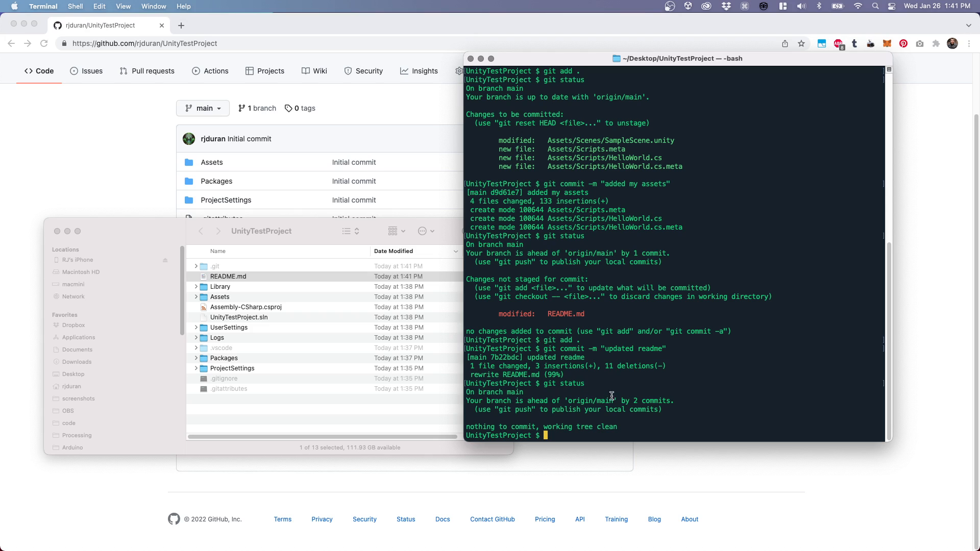
# Push the local commits to GitHub with git push, then switch to the browser and reload the repository page
pyautogui.write('git push')
pyautogui.press('Return')
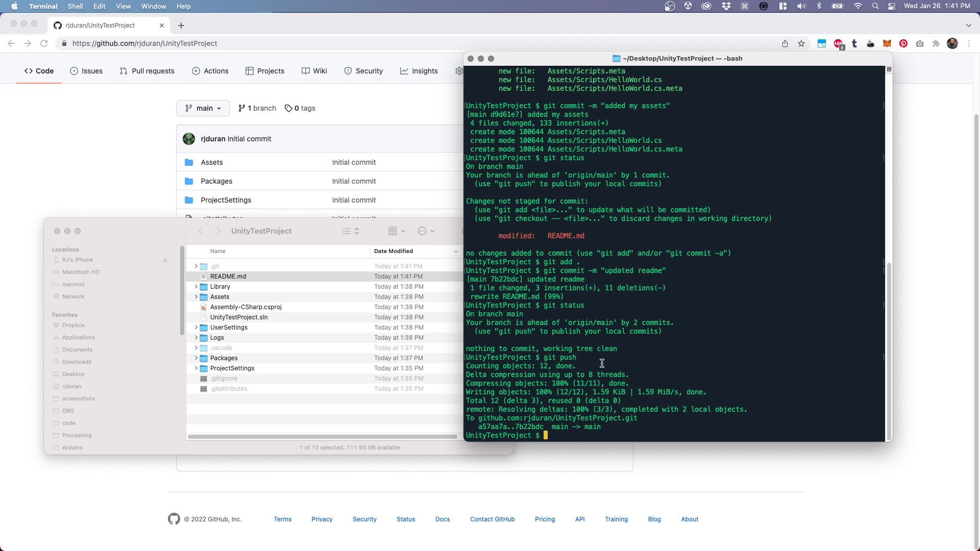
pyautogui.moveTo(675, 323); pyautogui.dragTo(568, 322)
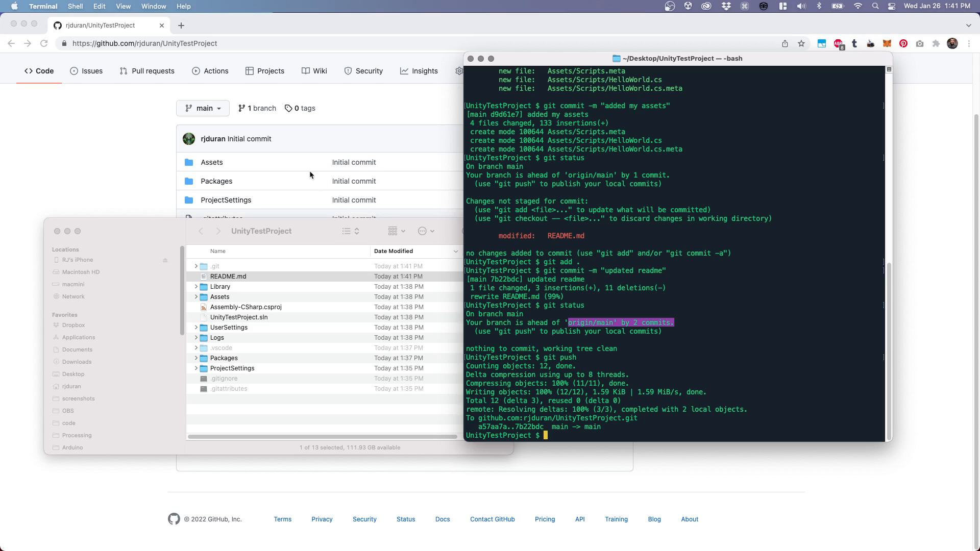
pyautogui.click(159, 185)
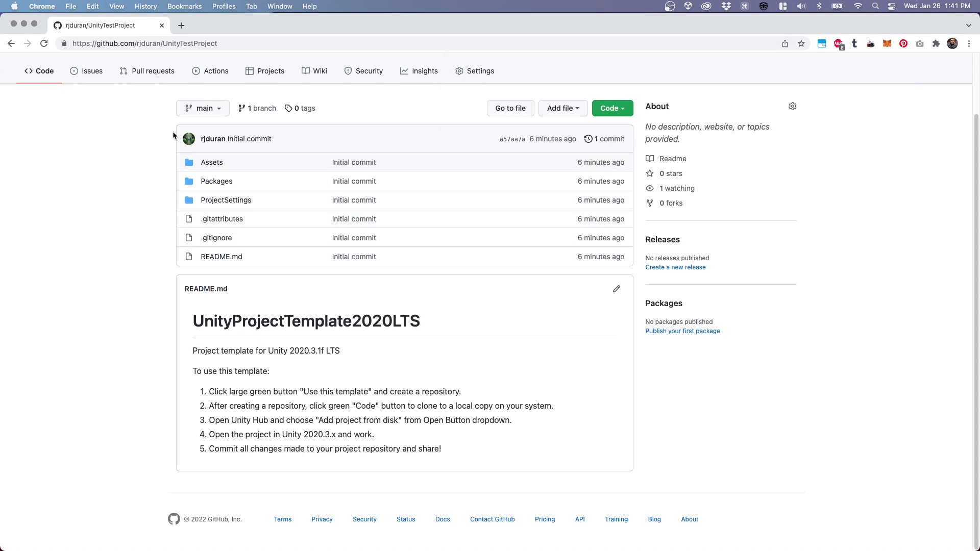
pyautogui.click(45, 44)
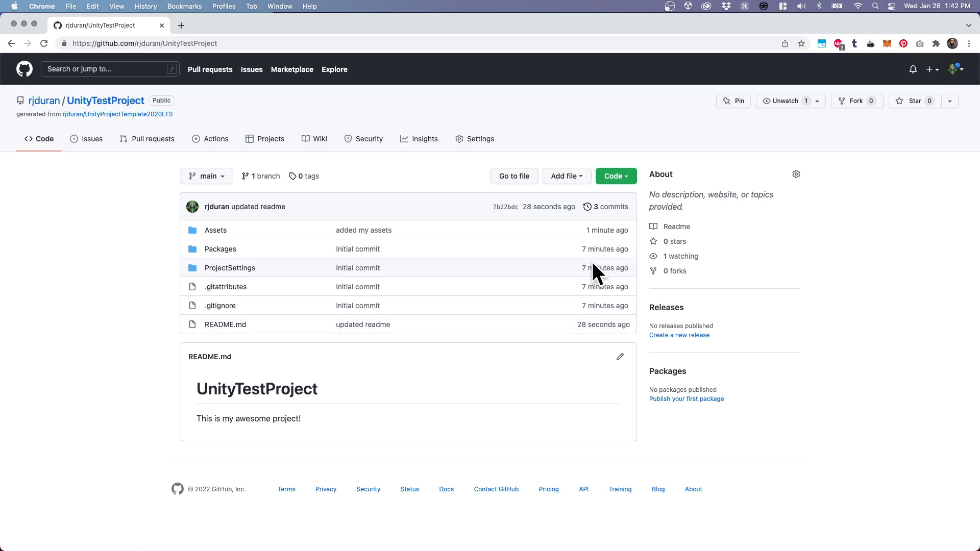
# View the repository's commit history and the "added my assets" commit, then return to the repository's main page
pyautogui.click(611, 211)
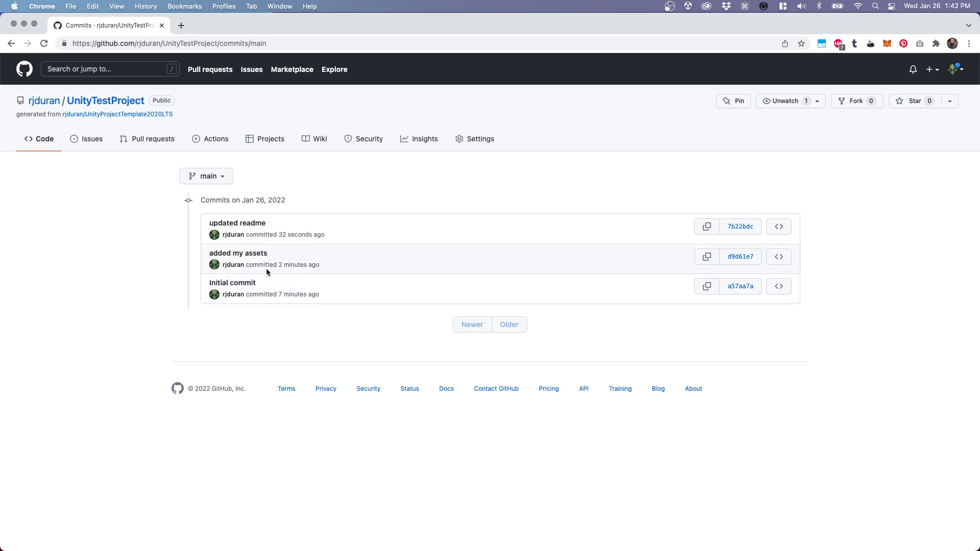
pyautogui.click(242, 254)
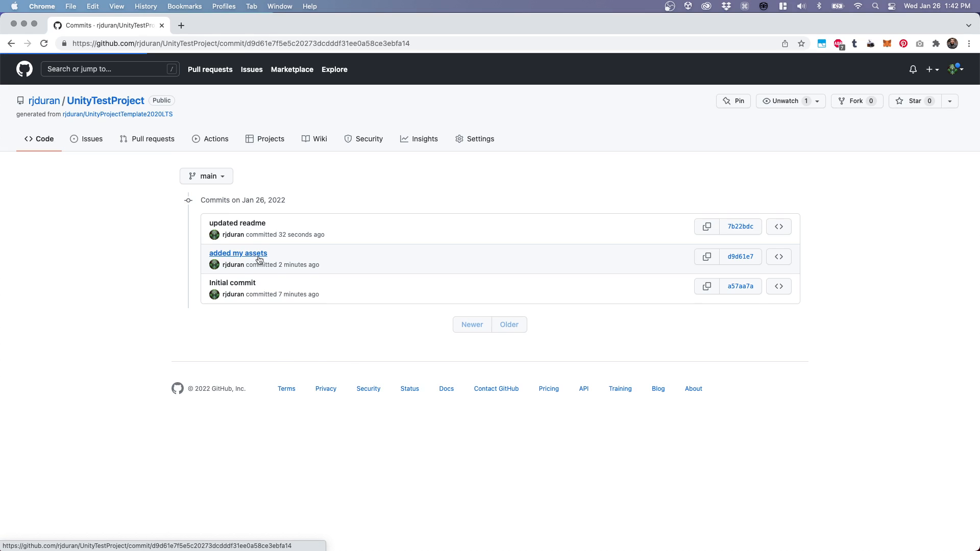
pyautogui.scroll(-3, 162, 273)
pyautogui.scroll(5, 151, 280)
pyautogui.press('super+bracketleft')
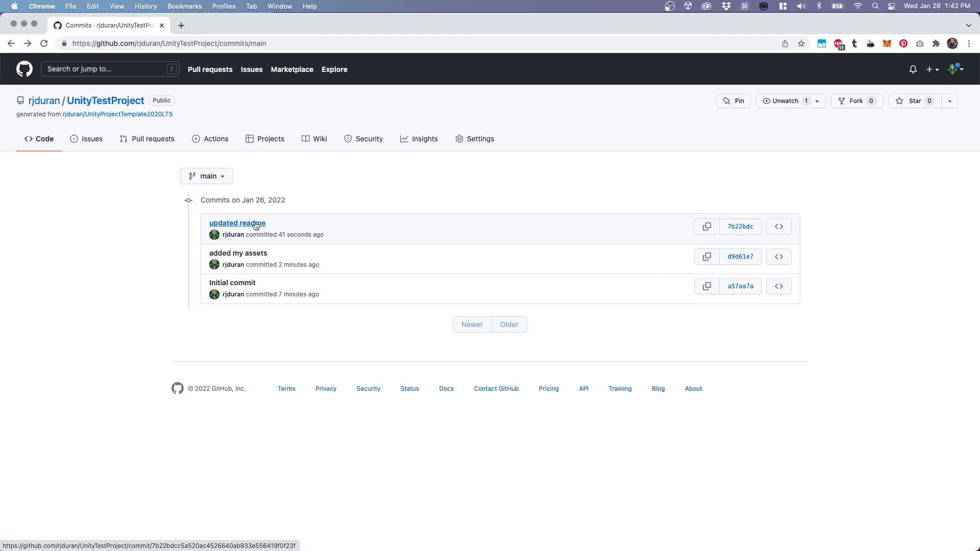
pyautogui.press('super+bracketleft')
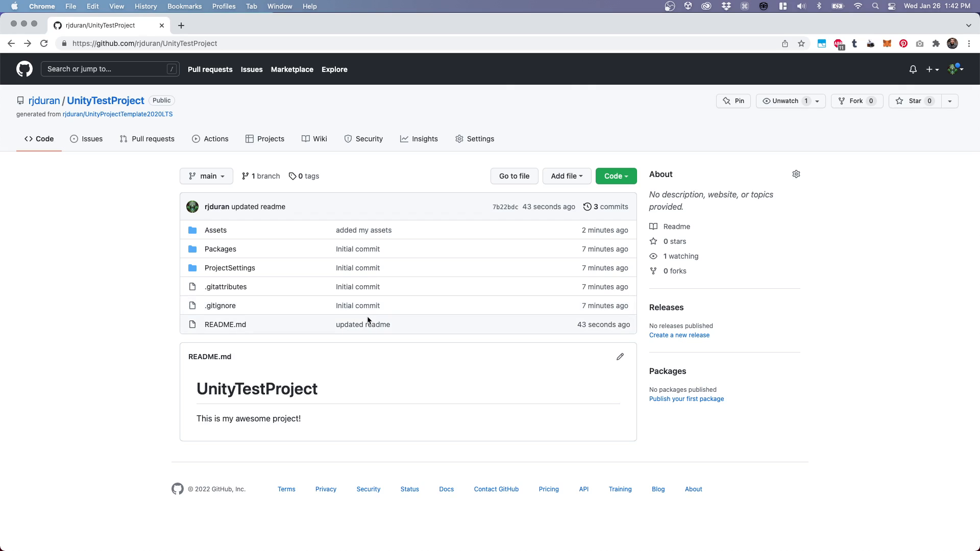
# View the repository's clone and download options, then dismiss them
pyautogui.press('super+Tab')
pyautogui.press('super+Tab')
pyautogui.click(625, 177)
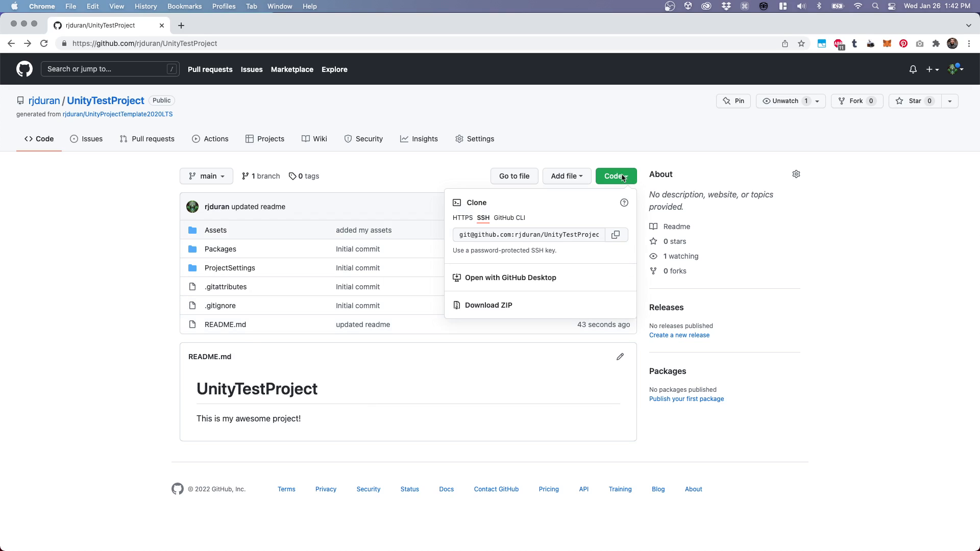
pyautogui.click(789, 235)
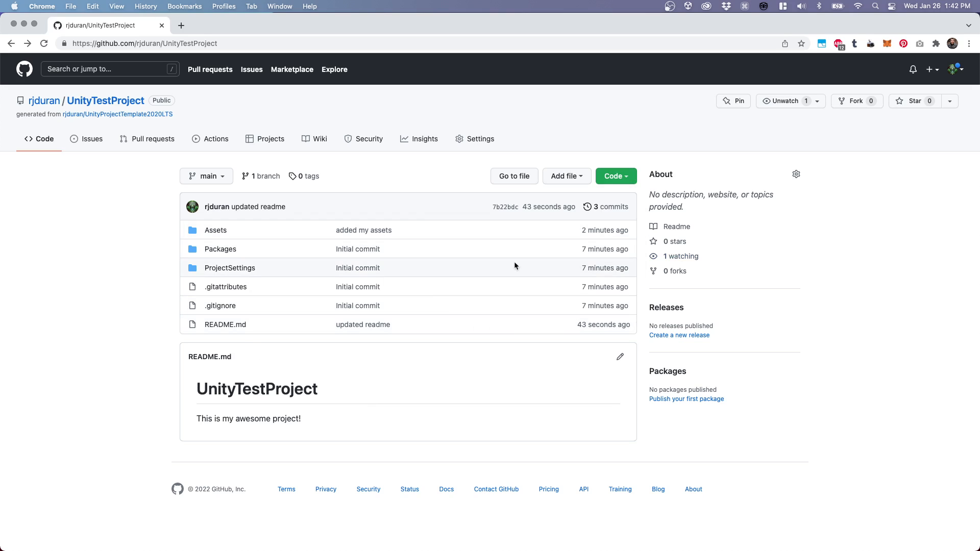
# Move the Terminal window aside, then switch to Finder and place the UnityTestProject folder window over the GitHub page
pyautogui.press('super+Tab')
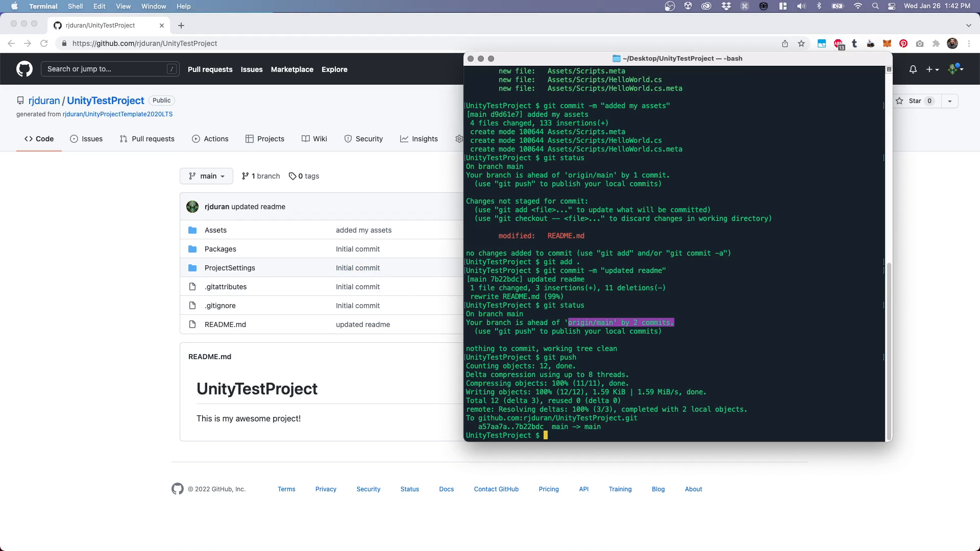
pyautogui.press('super+Tab')
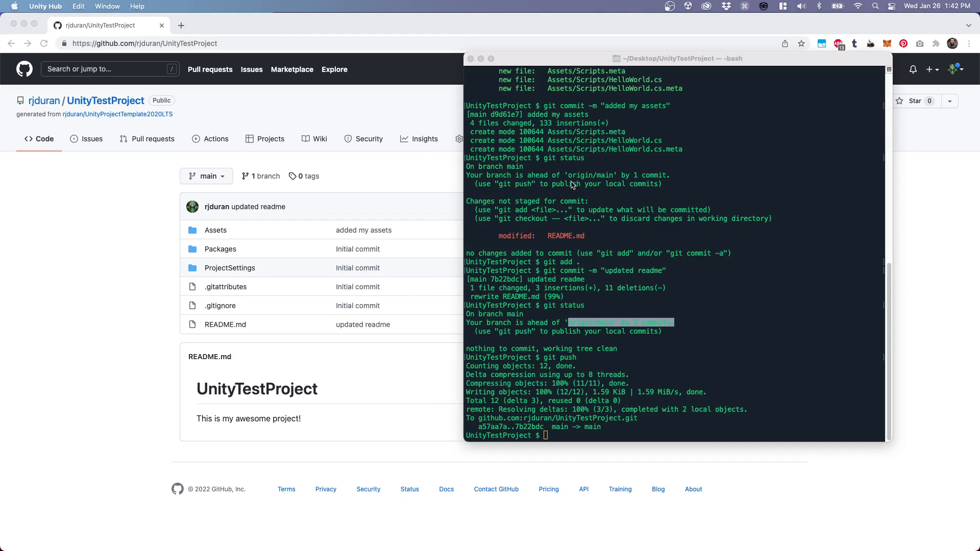
pyautogui.moveTo(517, 60); pyautogui.dragTo(555, 105)
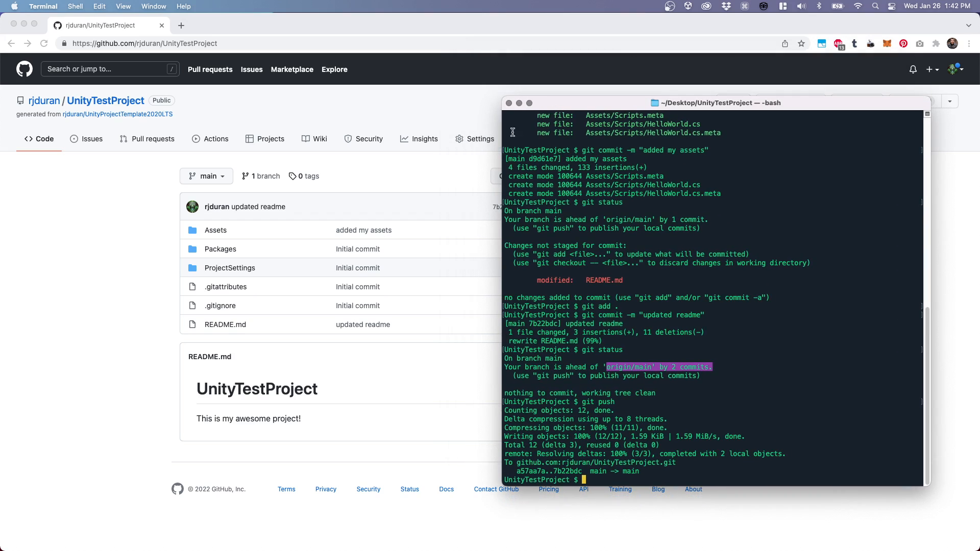
pyautogui.click(145, 267)
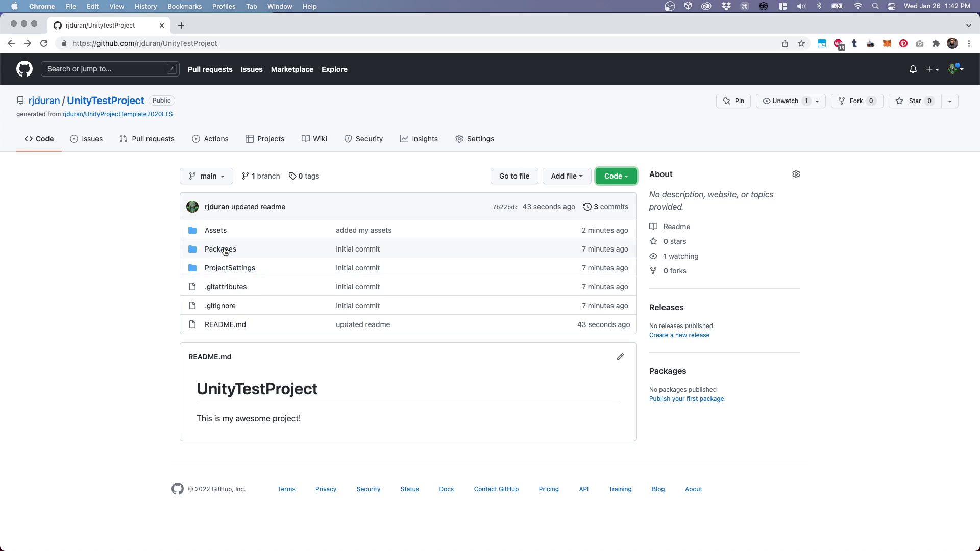
pyautogui.press('super+Tab')
pyautogui.moveTo(153, 226); pyautogui.dragTo(534, 130)
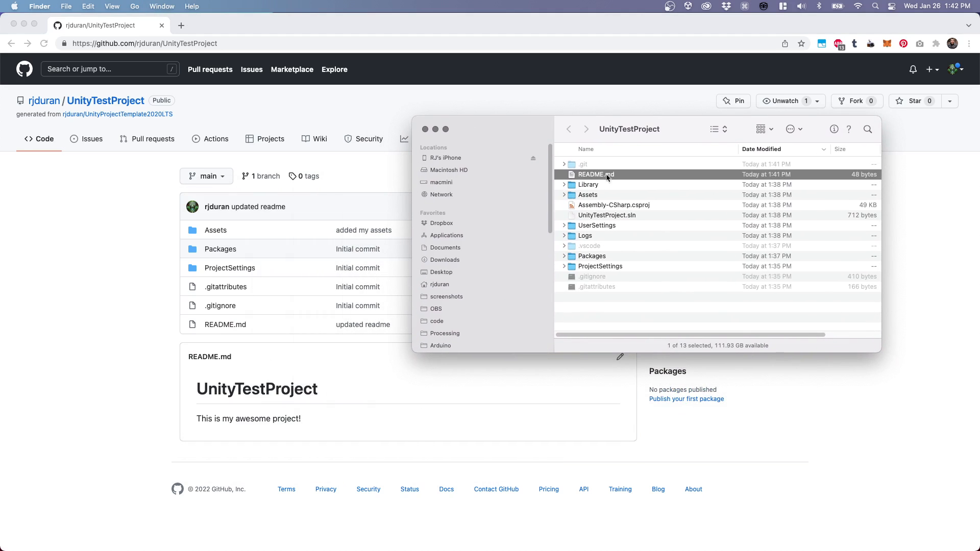
# Examine the local Library folder's contents for comparison with the repository's file list, then collapse the folder
pyautogui.click(577, 188)
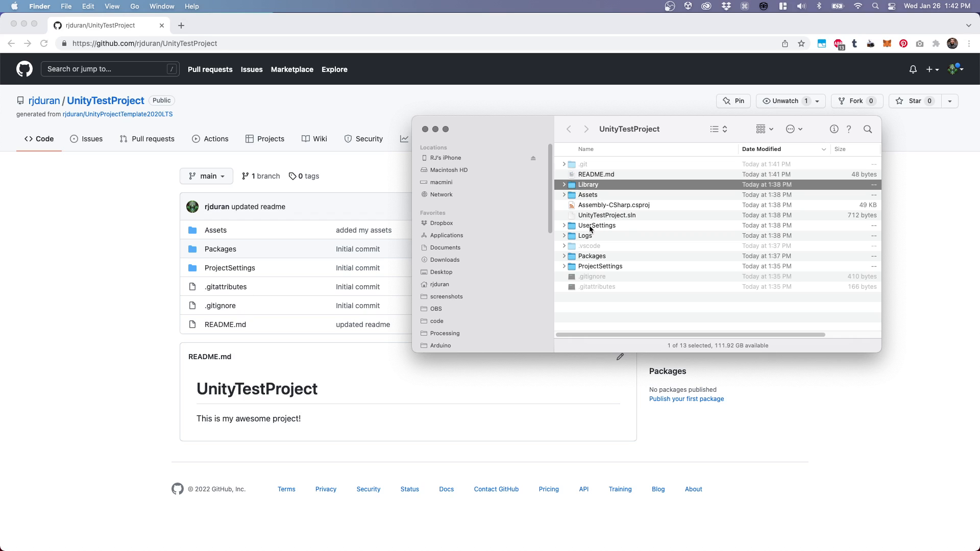
pyautogui.click(586, 237)
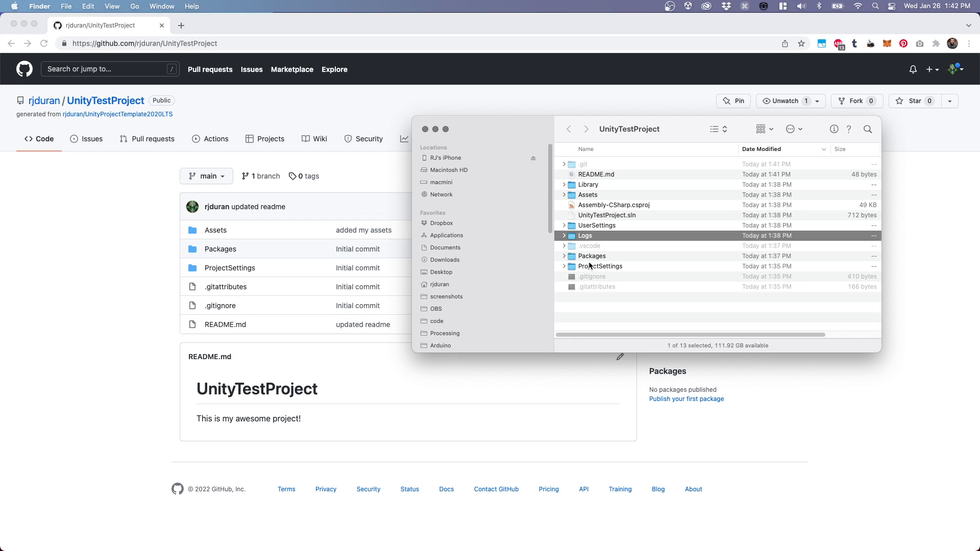
pyautogui.click(574, 187)
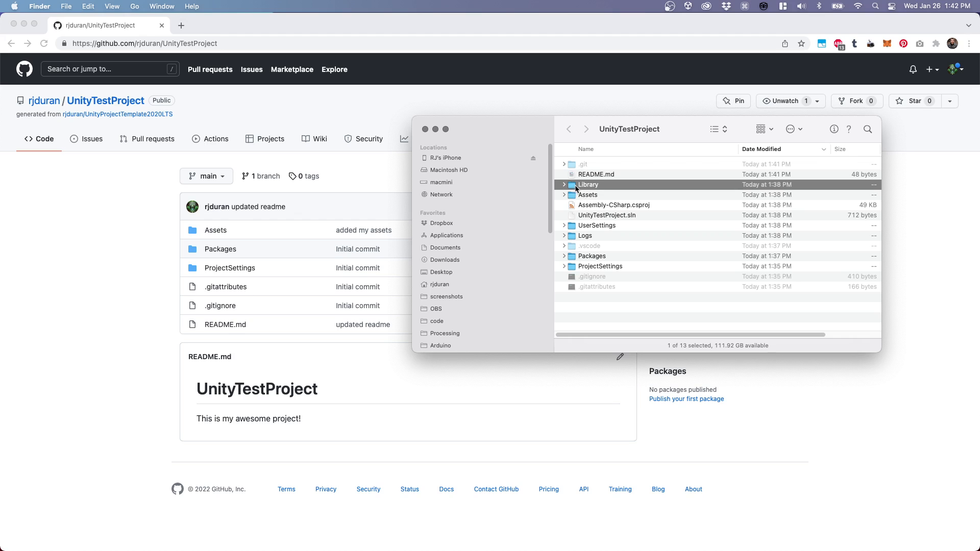
pyautogui.click(565, 186)
pyautogui.scroll(-5, 620, 250)
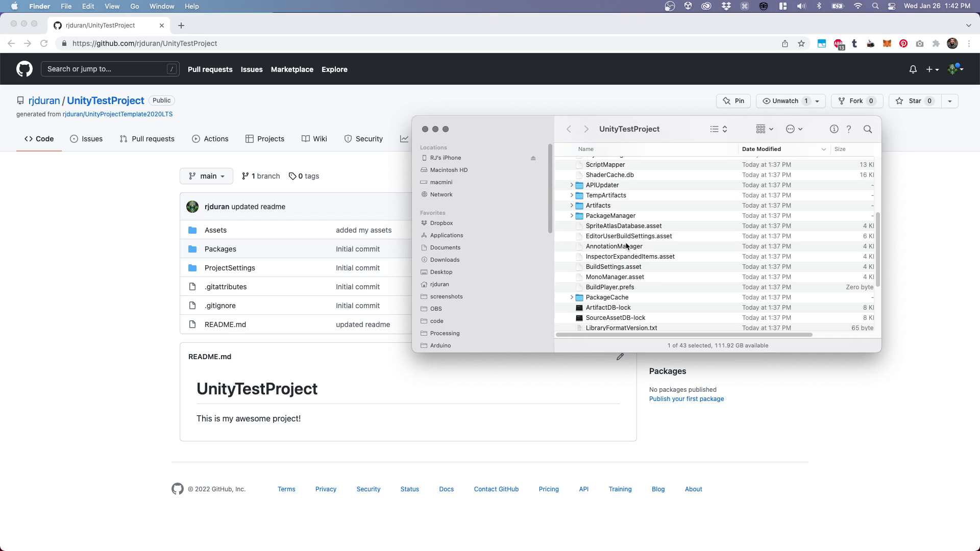
pyautogui.scroll(5, 623, 245)
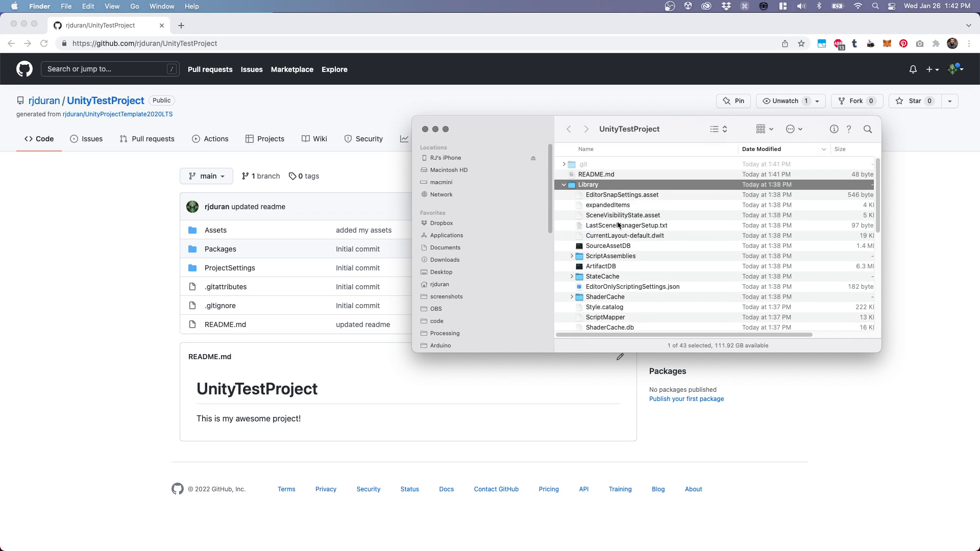
pyautogui.scroll(-5, 620, 228)
pyautogui.scroll(5, 618, 245)
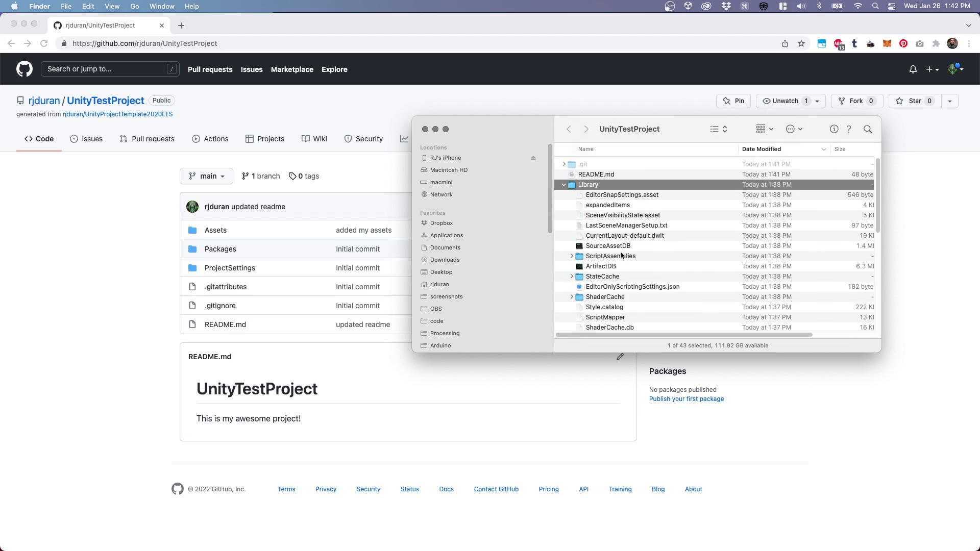
pyautogui.click(564, 185)
# Examine the local Assets folder with its Scripts and Scenes subfolders, then collapse it and close the Finder window
pyautogui.click(564, 195)
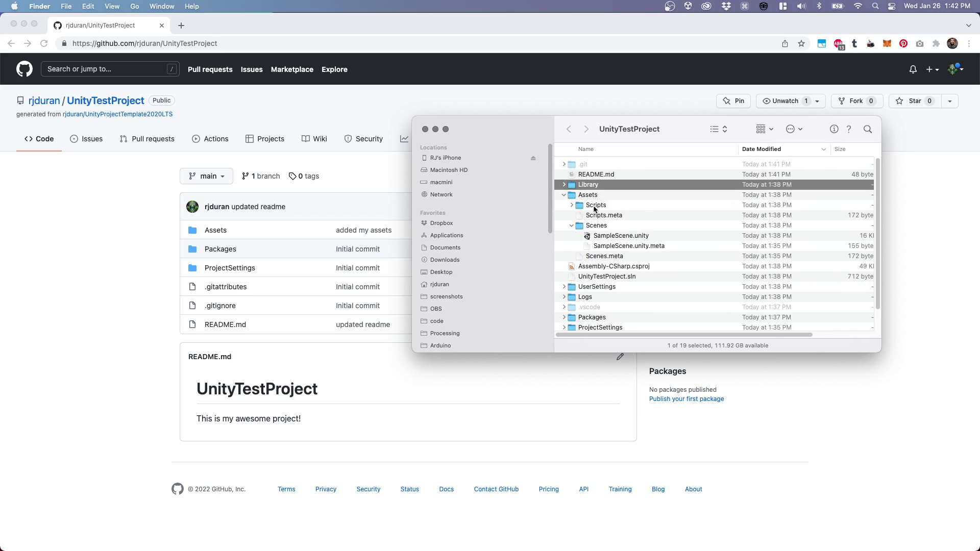
pyautogui.click(573, 225)
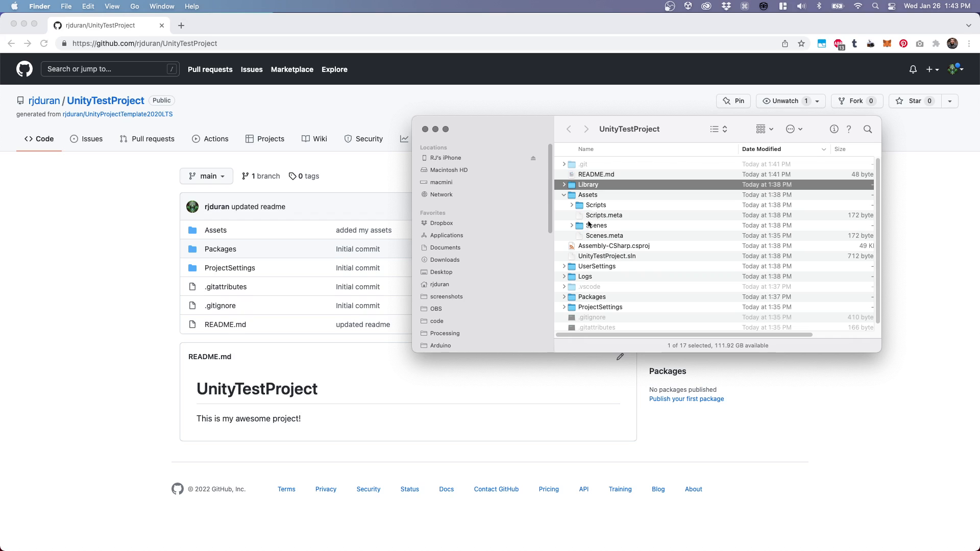
pyautogui.press('Down')
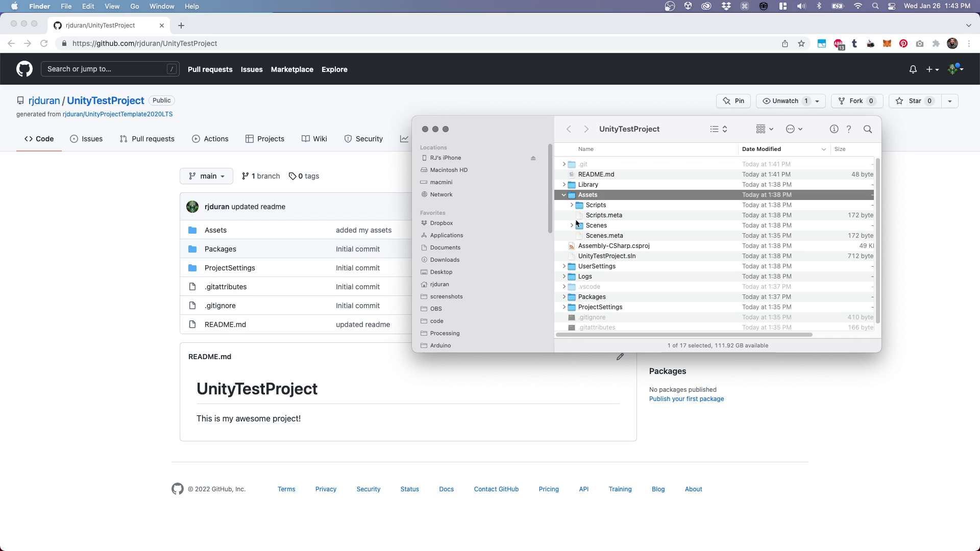
pyautogui.click(565, 195)
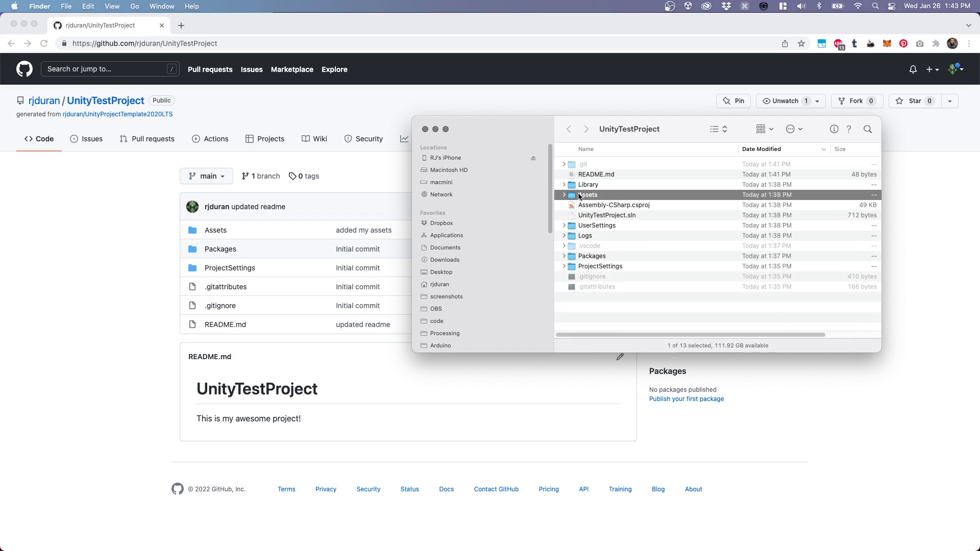
pyautogui.moveTo(530, 129); pyautogui.dragTo(496, 131)
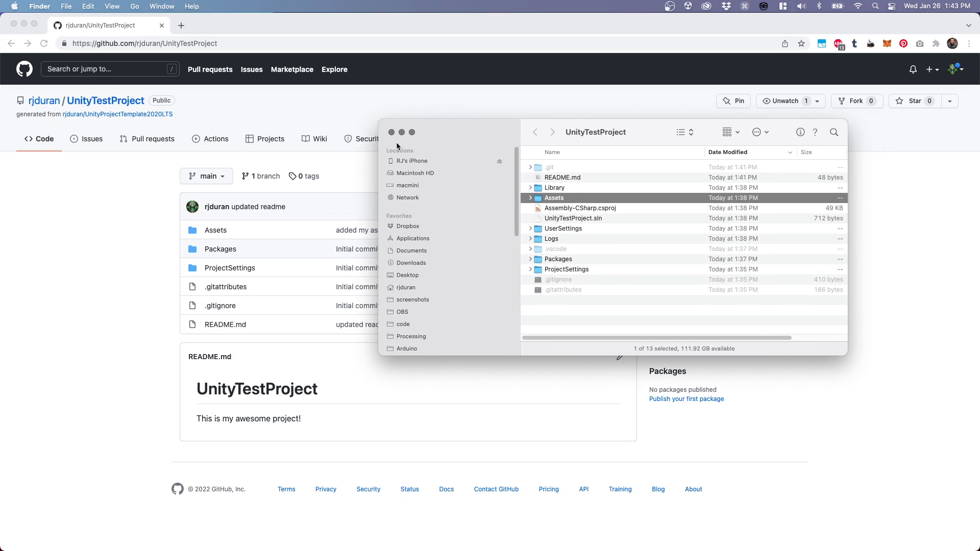
pyautogui.click(391, 132)
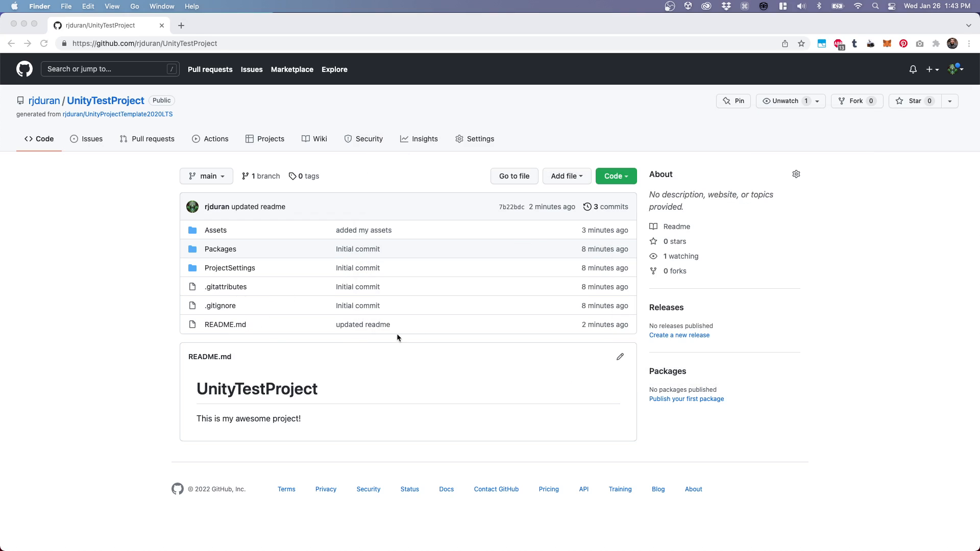